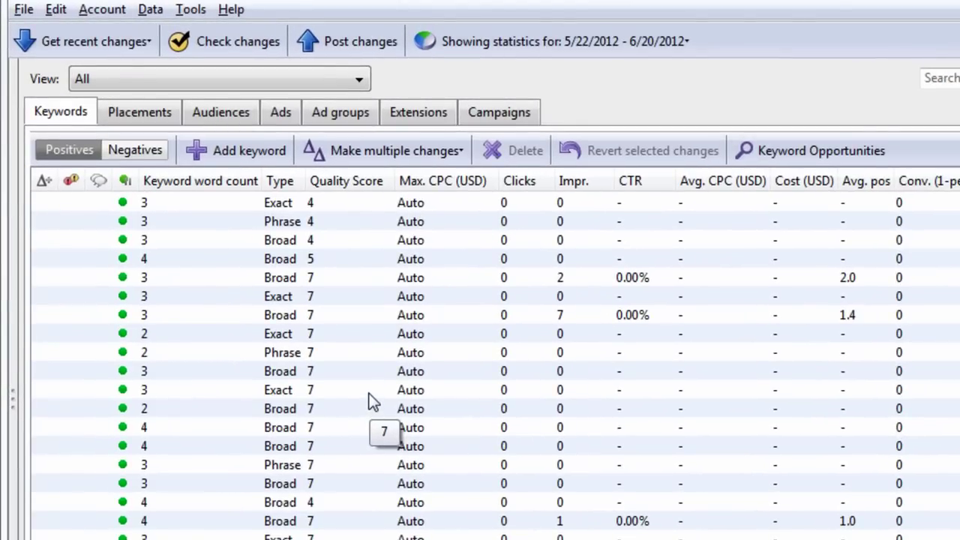
# - Check the column list without changing it and select the keyword row with 7 impressions
pyautogui.rightClick(157, 183)
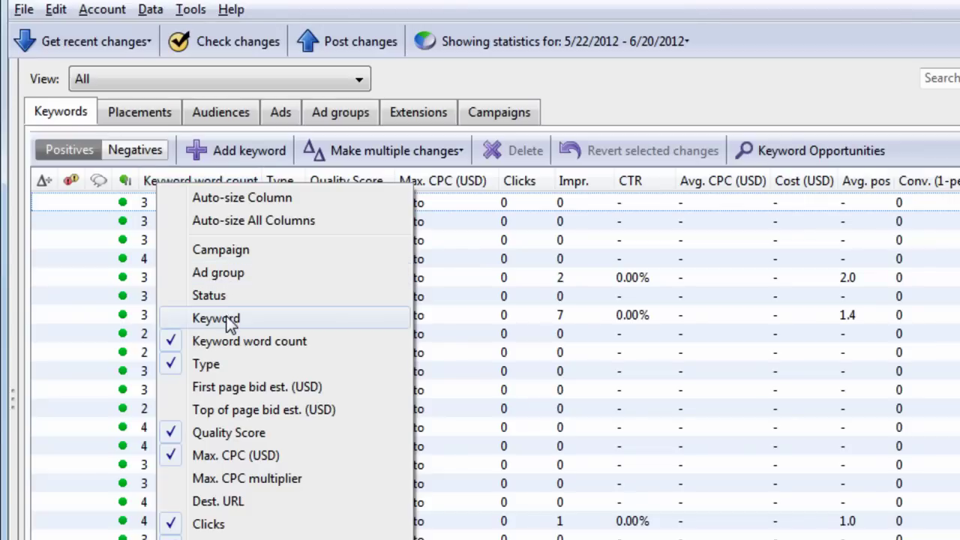
pyautogui.click(516, 320)
pyautogui.click(616, 316)
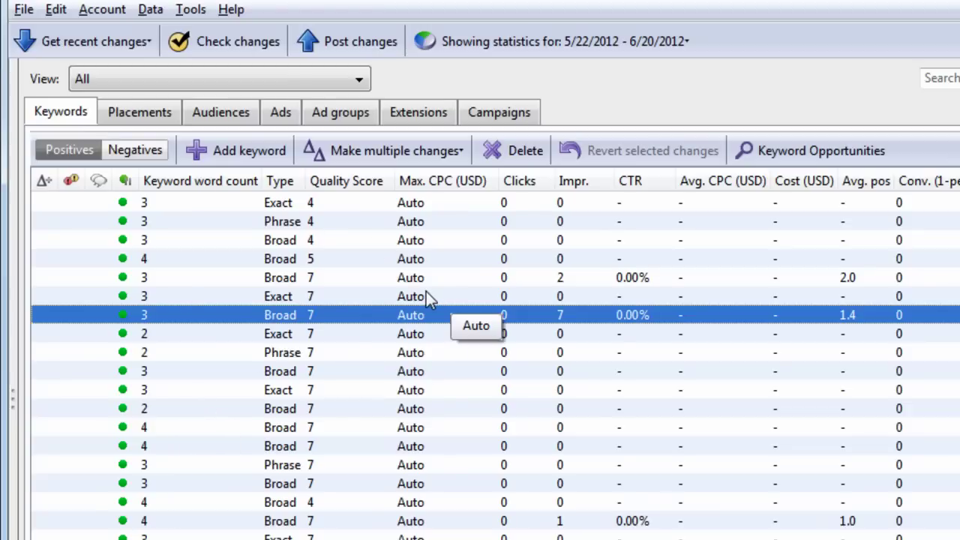
# - Download statistics for the whole account covering the last 30 days
pyautogui.click(596, 46)
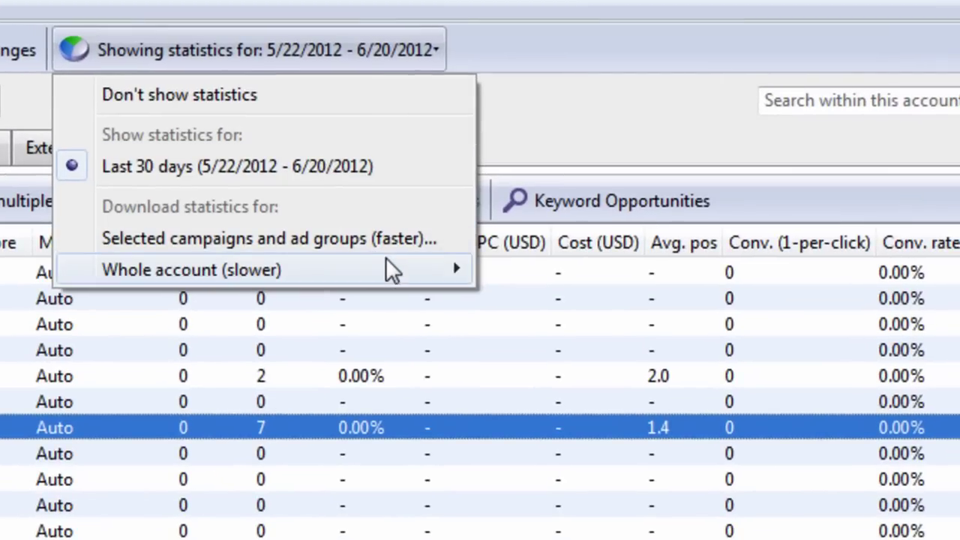
pyautogui.moveTo(576, 220)
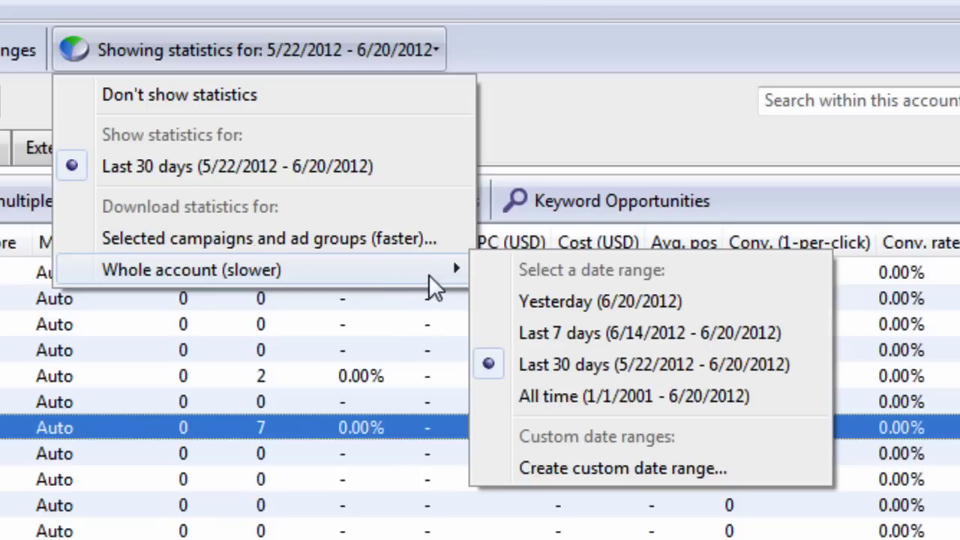
pyautogui.click(596, 369)
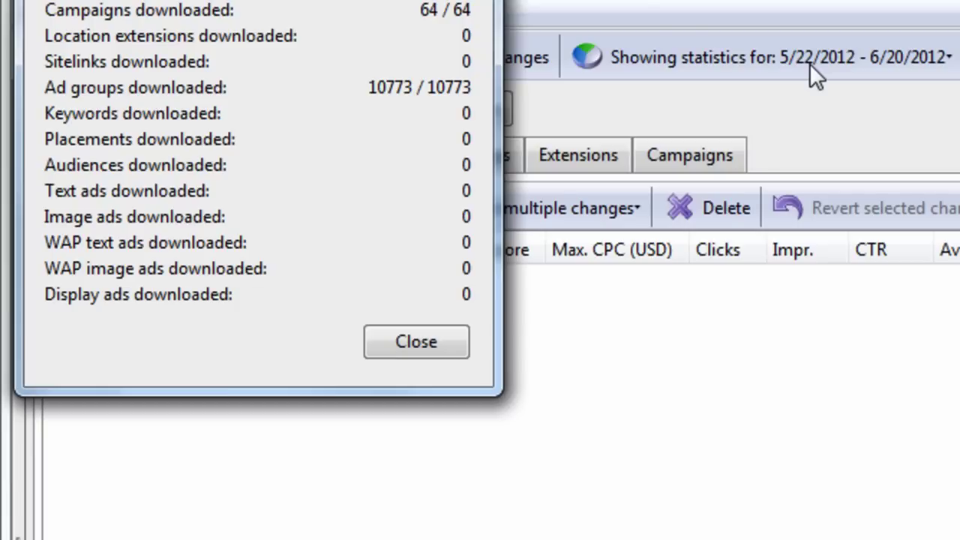
pyautogui.click(454, 344)
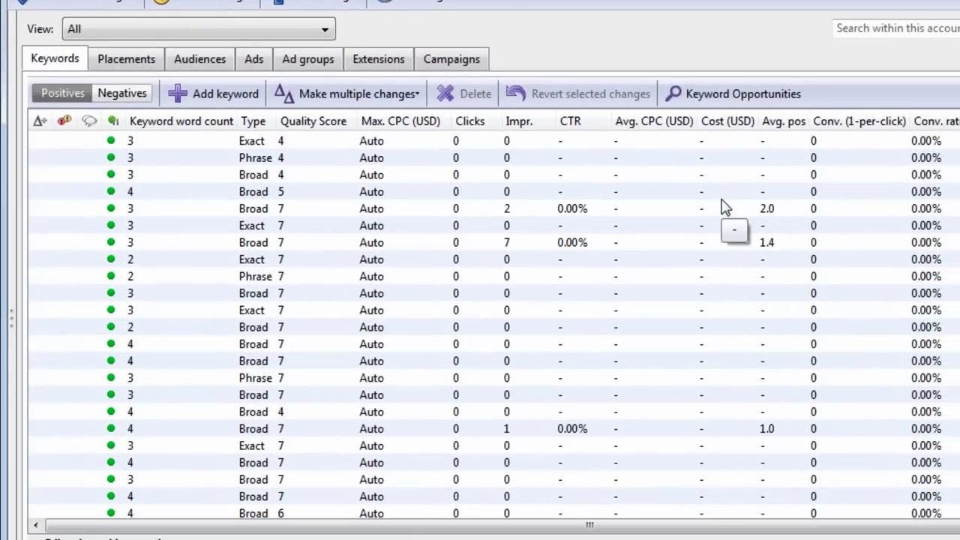
pyautogui.click(749, 242)
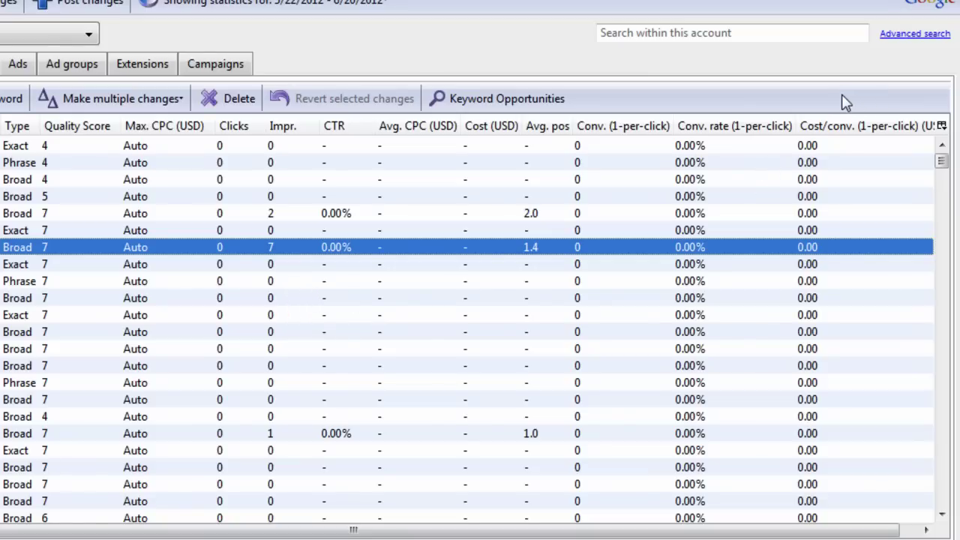
# - Run an advanced search filtering keywords on Cost/conv. (1-per-click) greater than 5
pyautogui.click(915, 34)
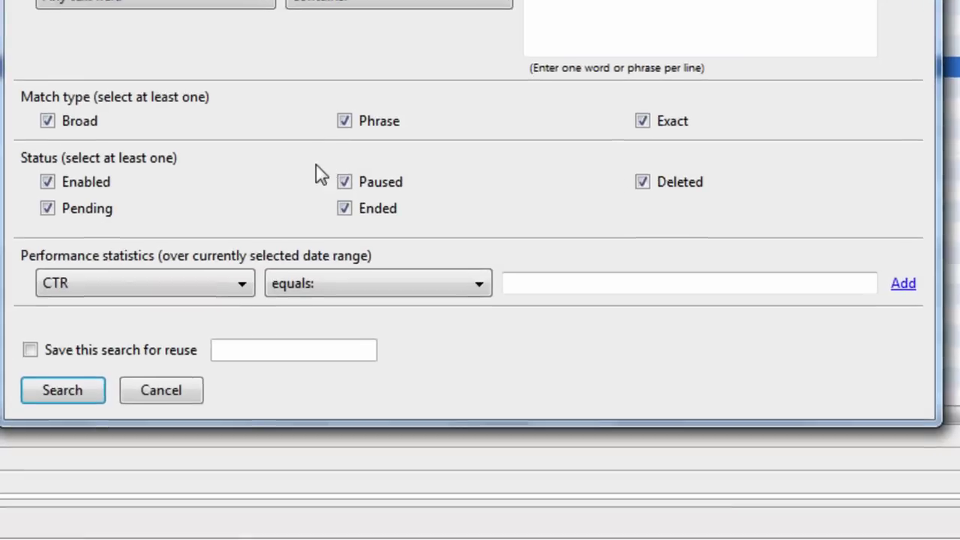
pyautogui.click(192, 414)
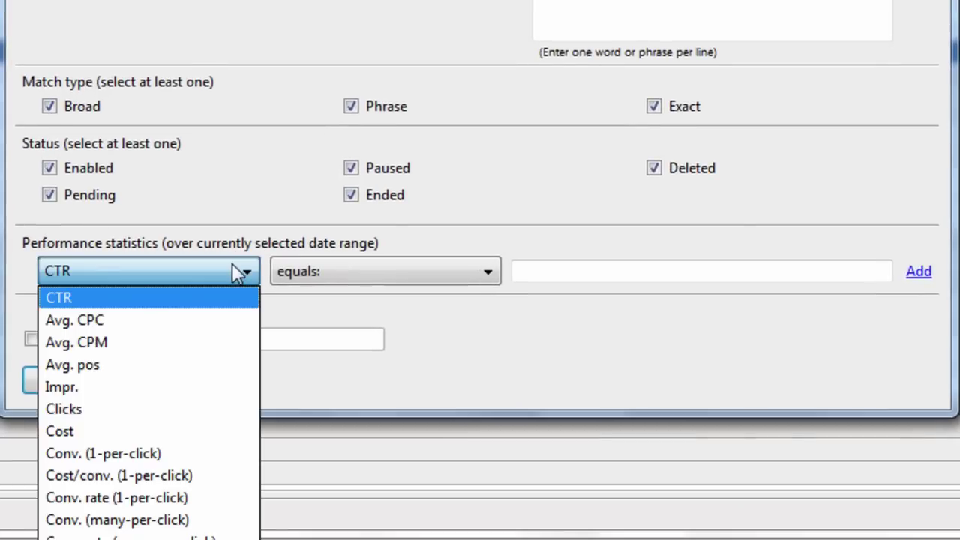
pyautogui.click(134, 475)
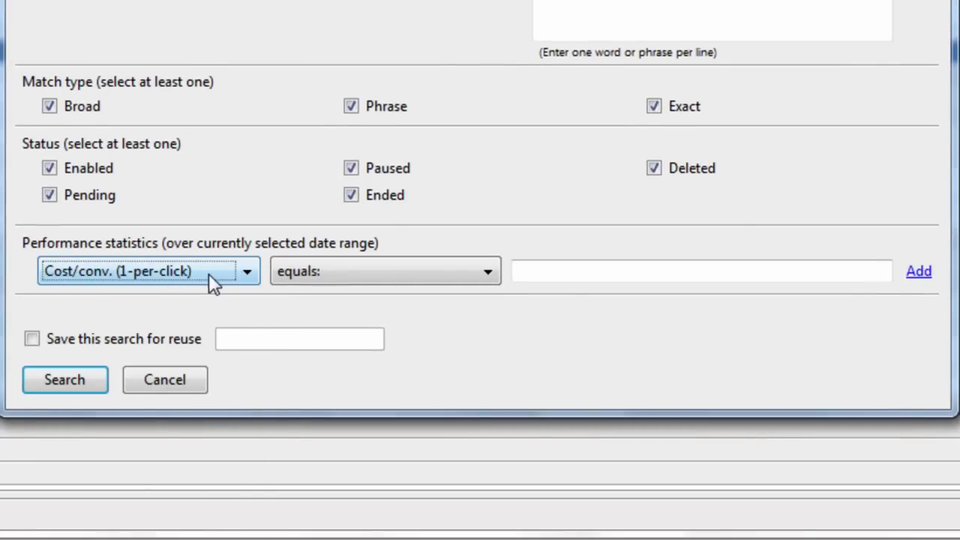
pyautogui.click(489, 275)
pyautogui.click(439, 342)
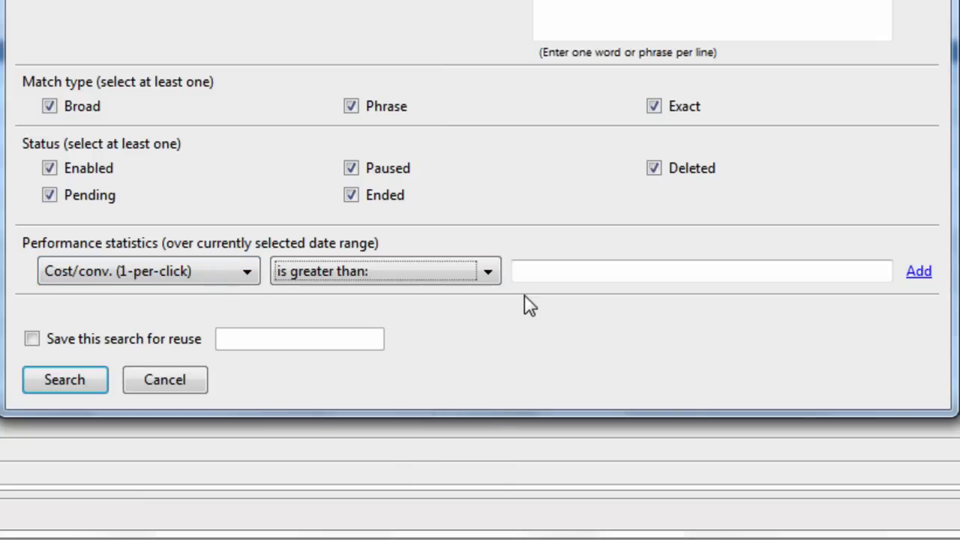
pyautogui.click(555, 271)
pyautogui.write('5')
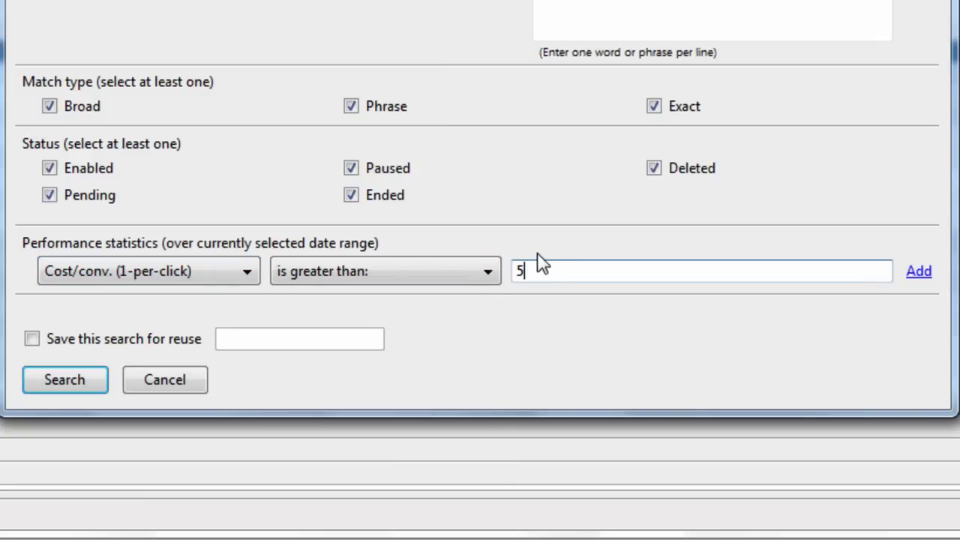
pyautogui.click(63, 381)
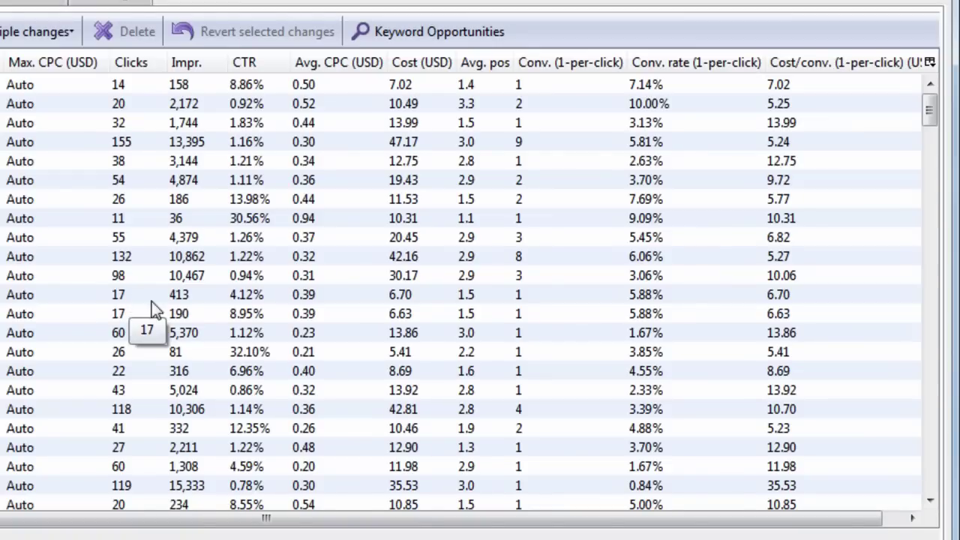
# - Sort by Cost/conv. descending (58.38 down to 5.02) and select all 248 keywords
pyautogui.click(798, 65)
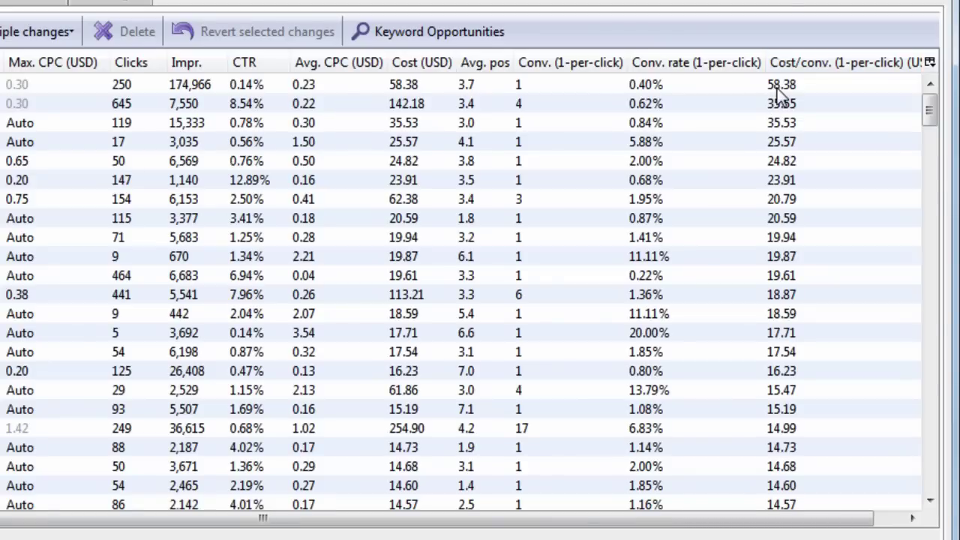
pyautogui.click(777, 89)
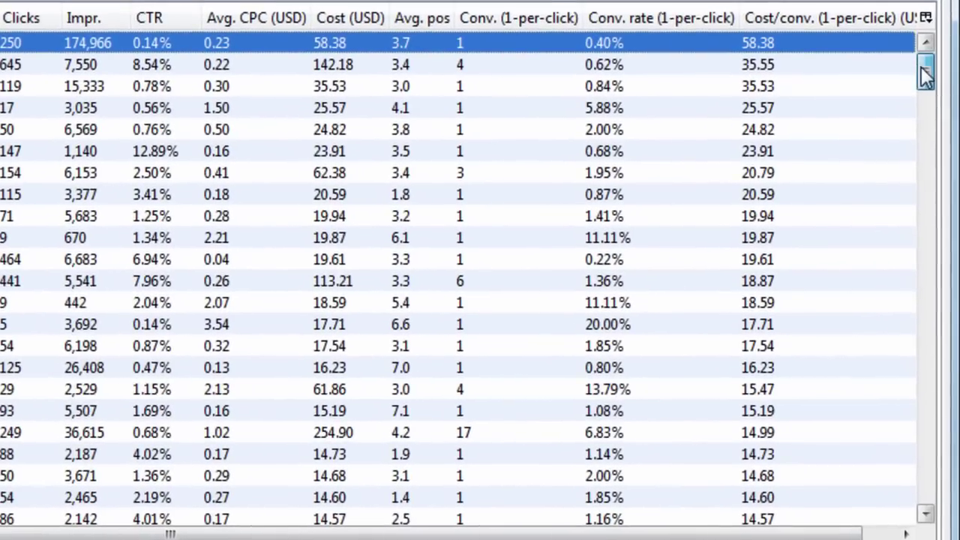
pyautogui.moveTo(924, 75); pyautogui.dragTo(853, 509)
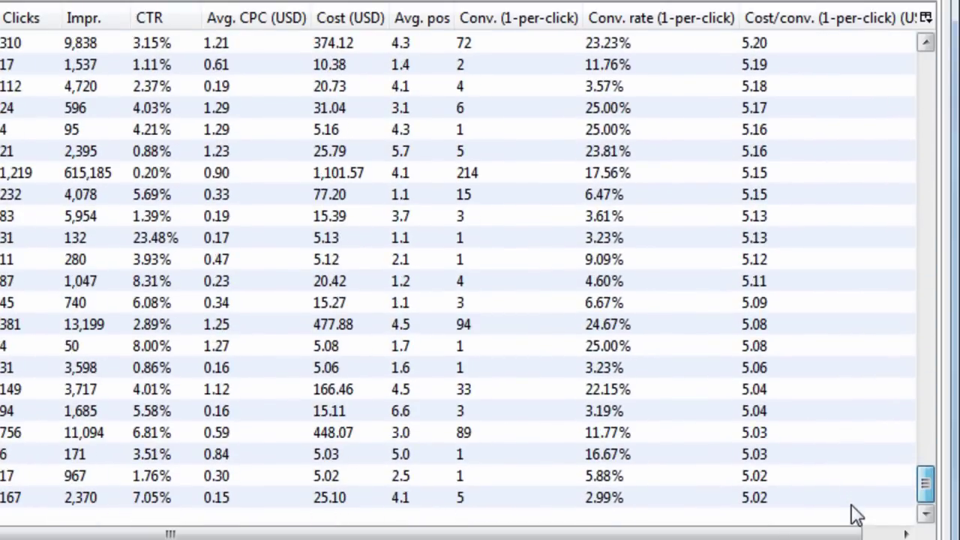
pyautogui.click(806, 499)
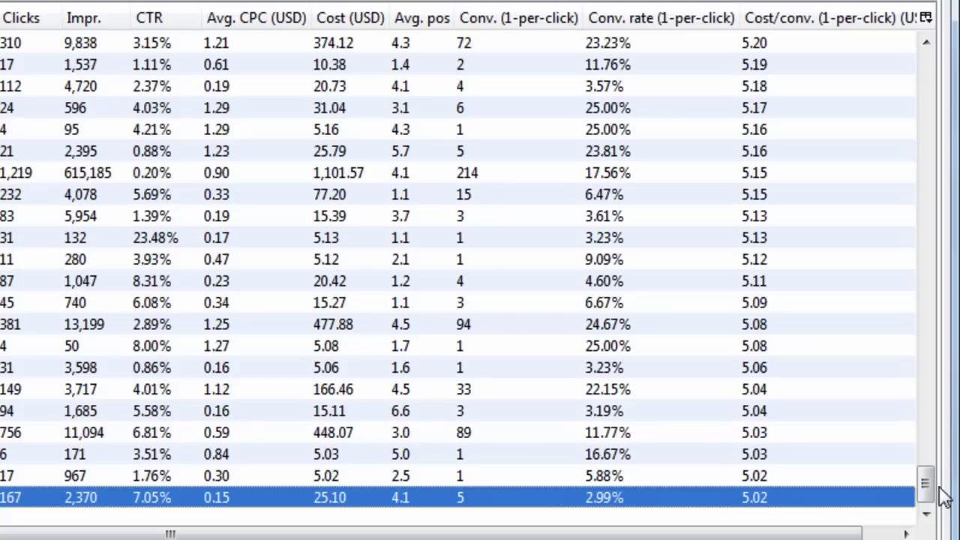
pyautogui.moveTo(942, 491); pyautogui.dragTo(940, 456)
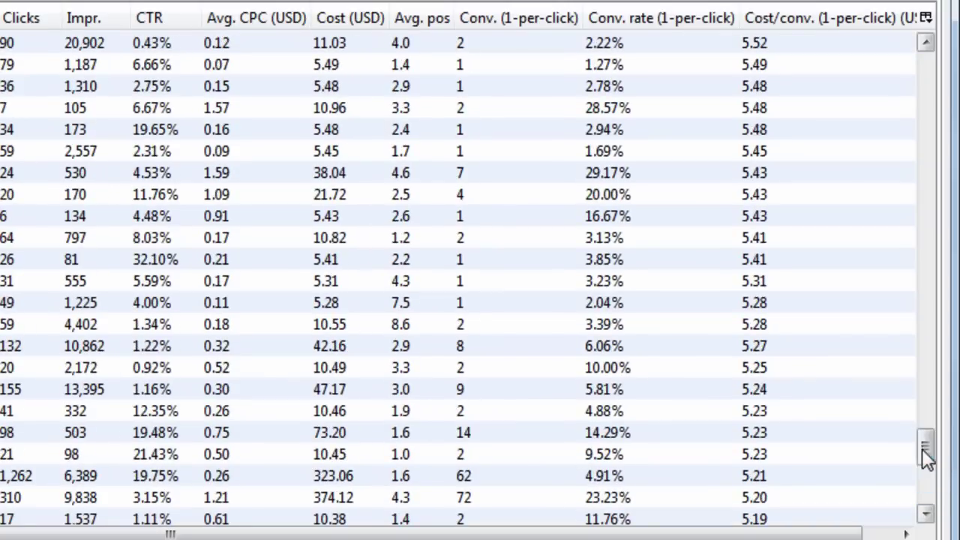
pyautogui.click(414, 210)
pyautogui.hotkey('ctrl', 'a')
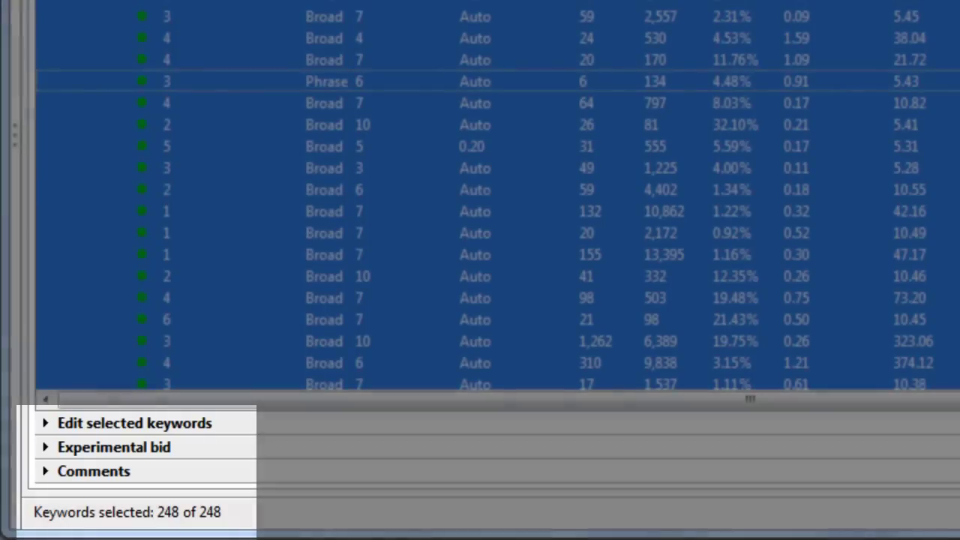
pyautogui.scroll(10, 480, 195)
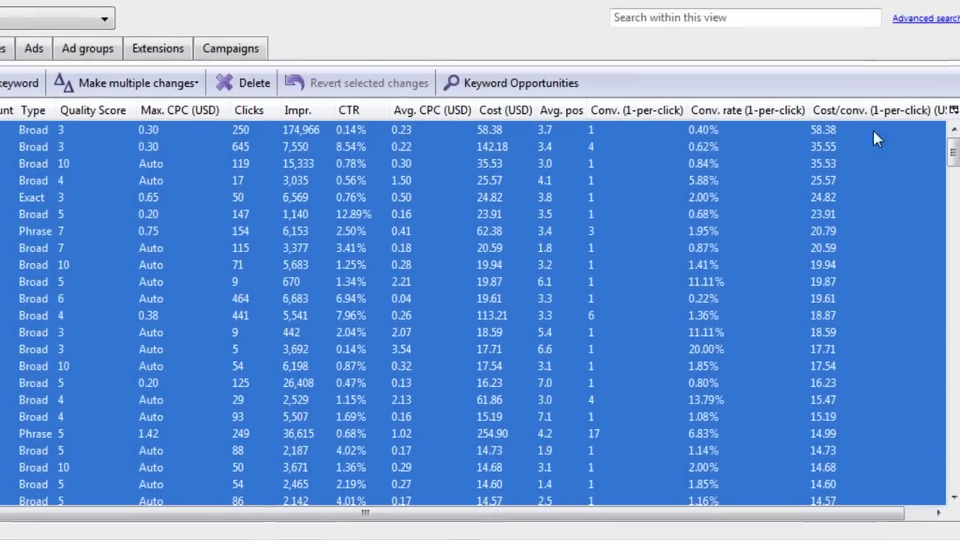
# - Select the 70 keywords from 58.38 down to 10.06 cost/conv. and expand Edit selected keywords
pyautogui.click(873, 133)
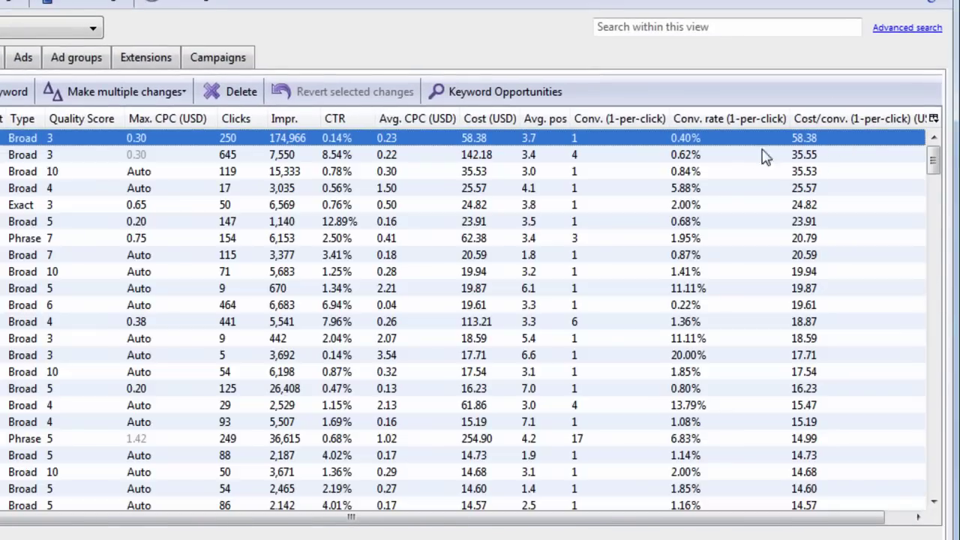
pyautogui.click(631, 162)
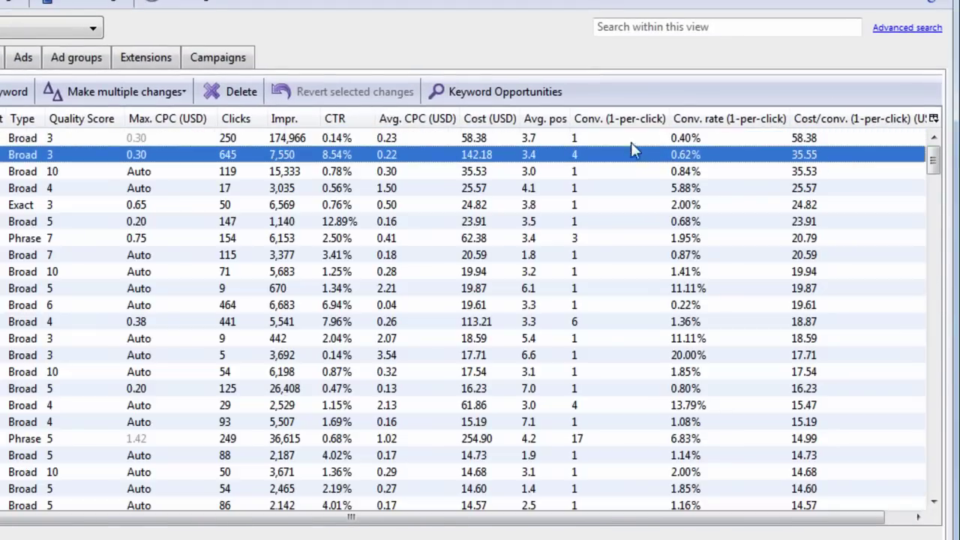
pyautogui.click(631, 142)
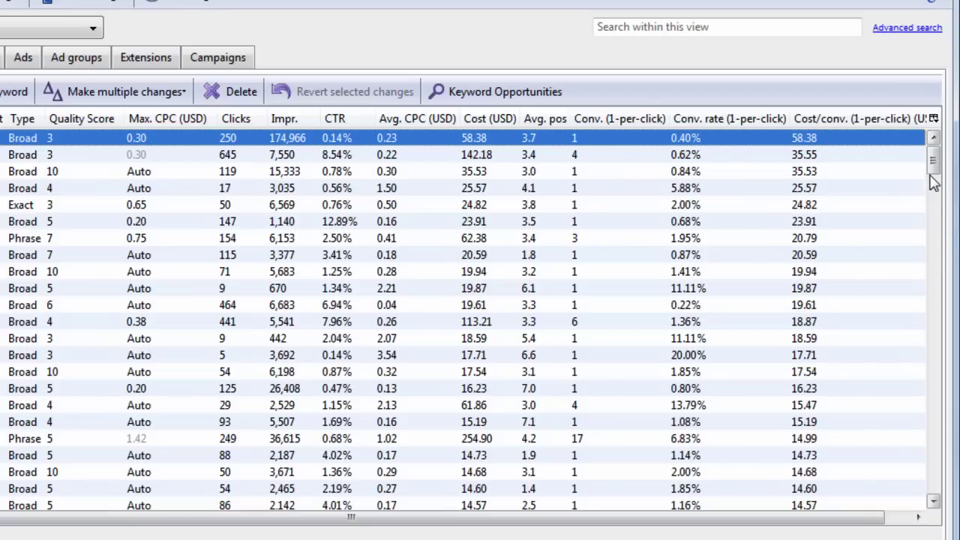
pyautogui.moveTo(936, 171); pyautogui.dragTo(943, 252)
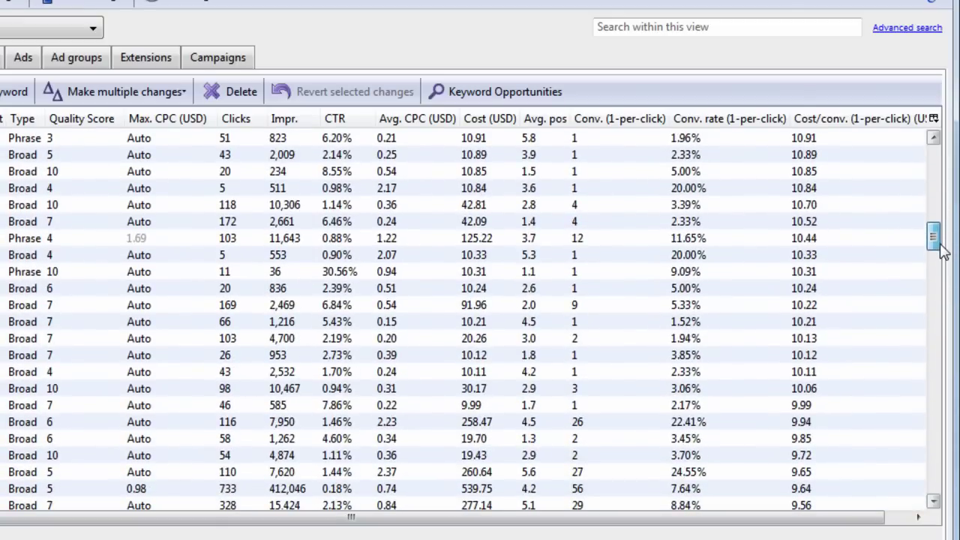
pyautogui.keyDown('shift'); pyautogui.click(837, 388); pyautogui.keyUp('shift')
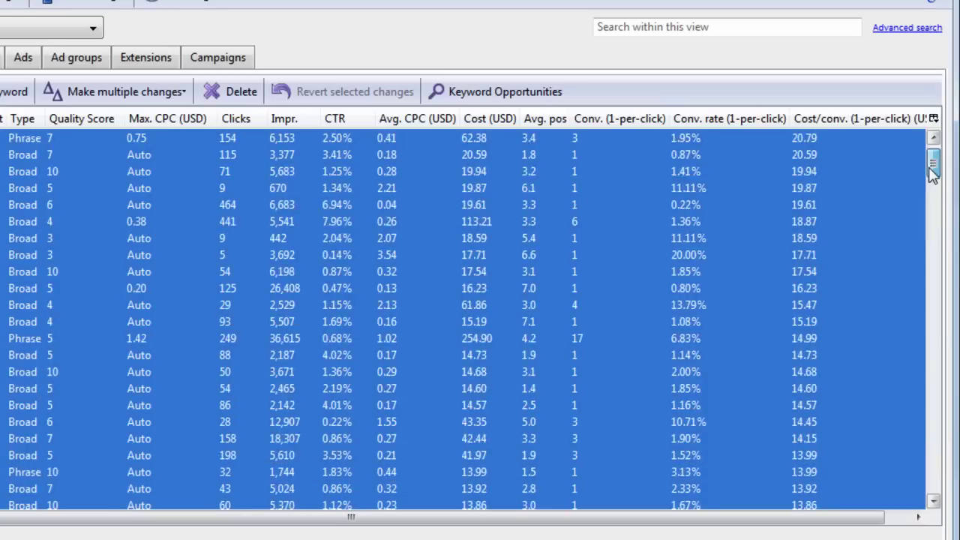
pyautogui.moveTo(933, 171); pyautogui.dragTo(933, 165)
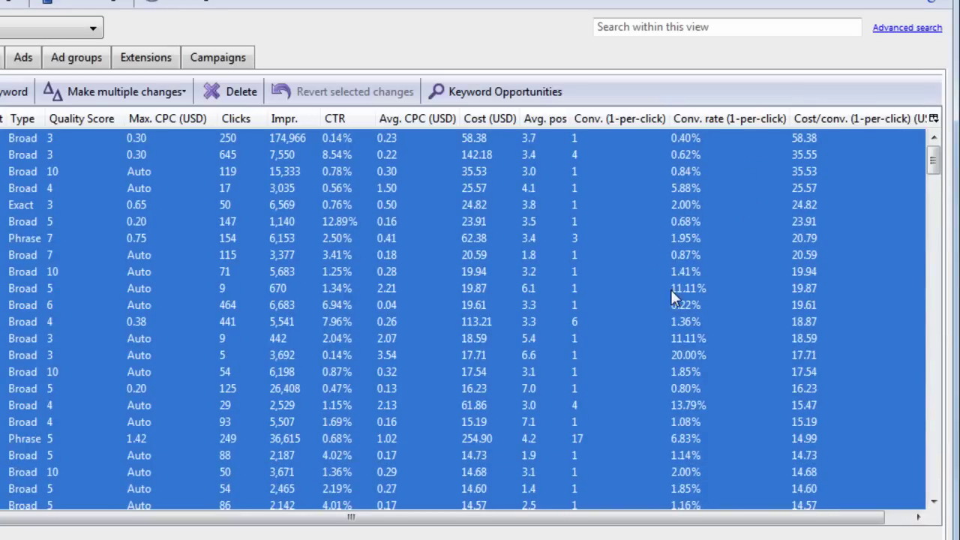
pyautogui.click(93, 535)
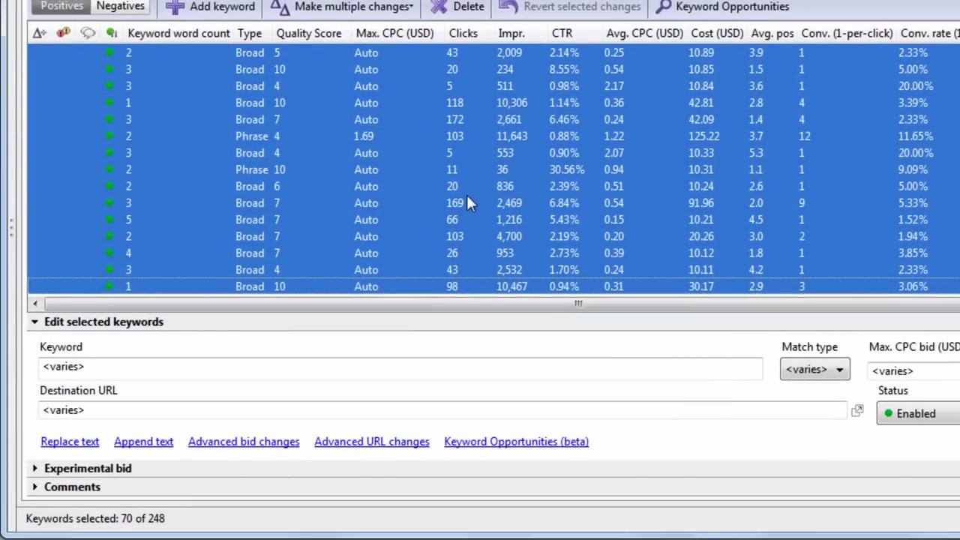
# - Decrease the selected keywords' max CPC bids by 50 percent and apply the change
pyautogui.click(278, 448)
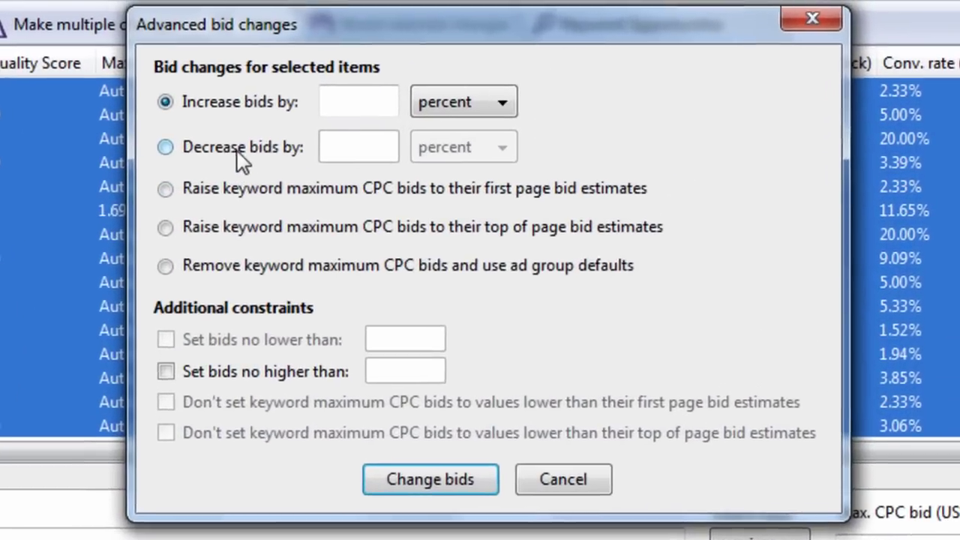
pyautogui.click(243, 154)
pyautogui.click(350, 150)
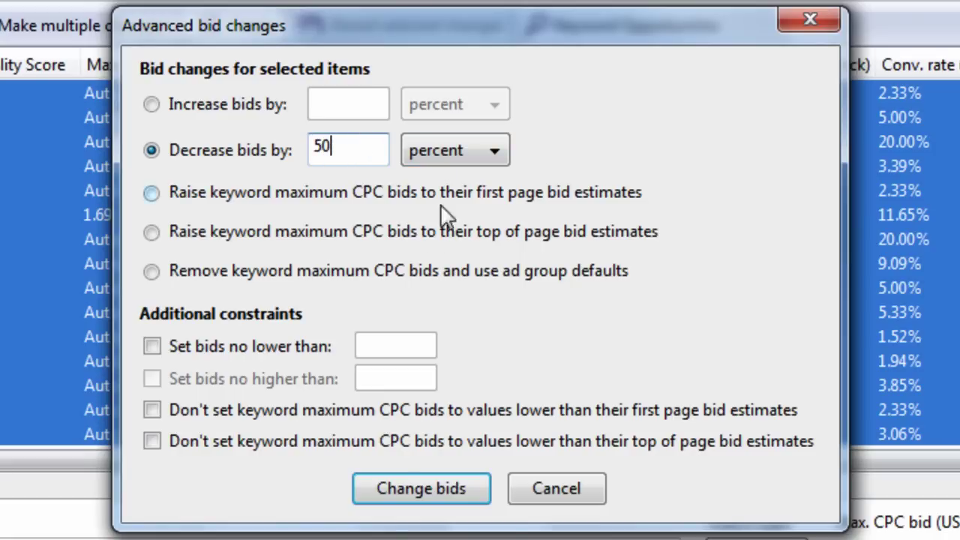
pyautogui.click(411, 486)
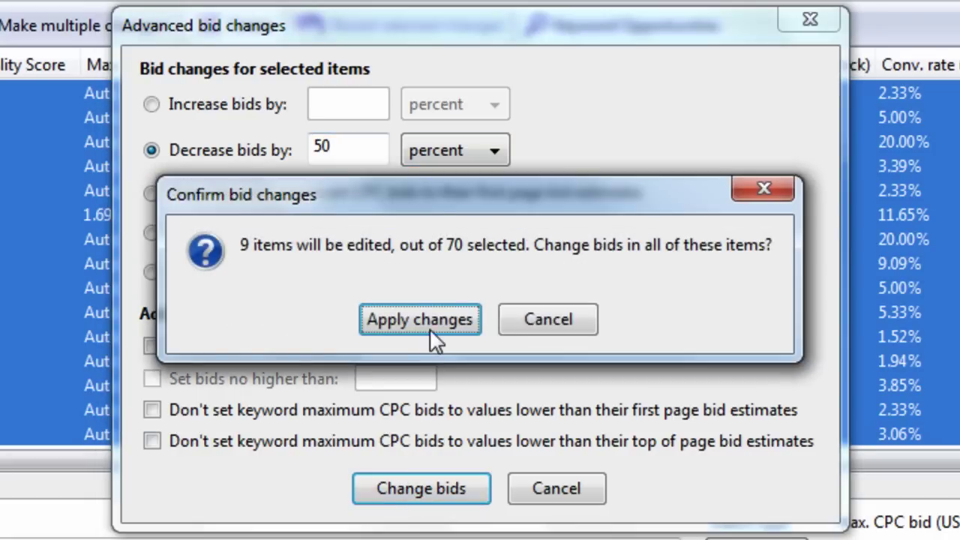
pyautogui.click(432, 325)
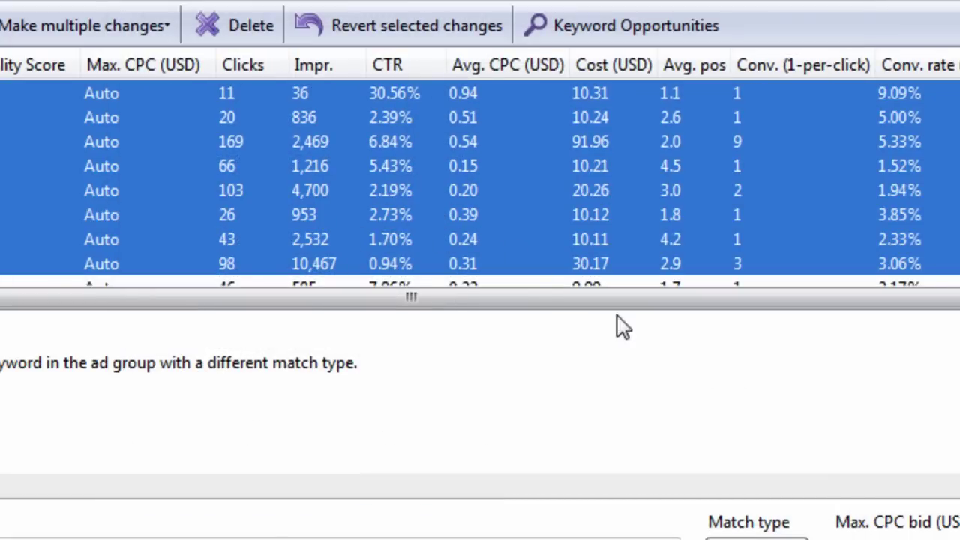
# - Collapse the edit panel, select a single keyword, and scroll through the reduced bids
pyautogui.click(589, 481)
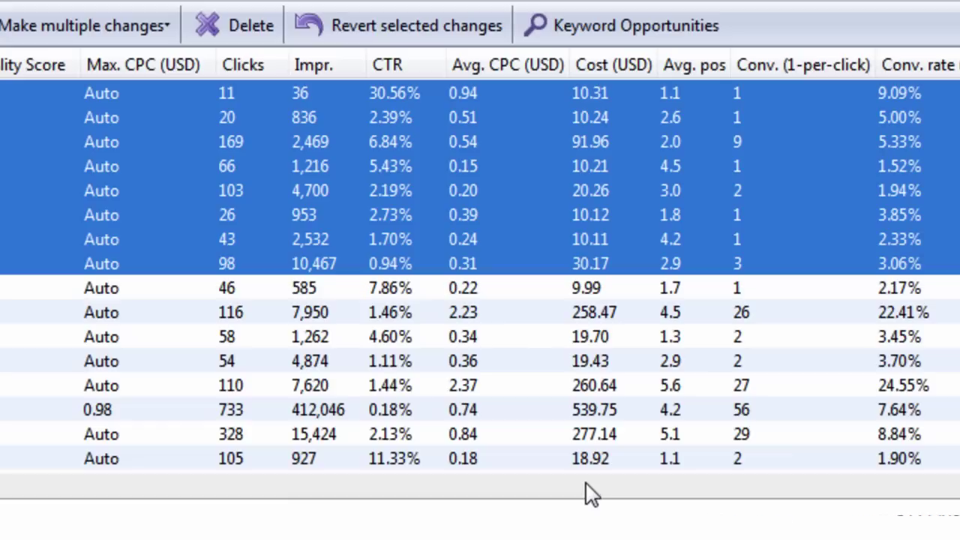
pyautogui.click(120, 265)
pyautogui.scroll(4, 154, 241)
pyautogui.scroll(5, 158, 236)
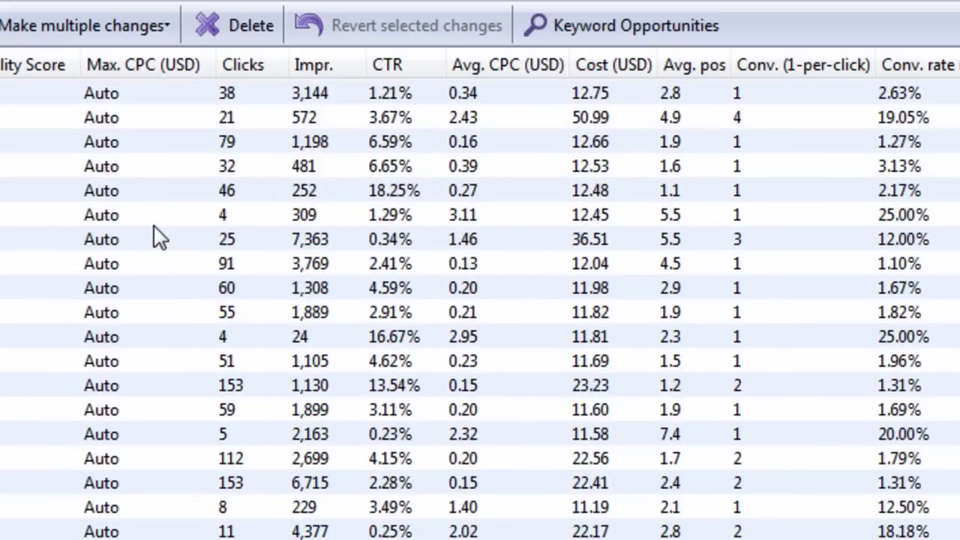
pyautogui.scroll(1, 154, 229)
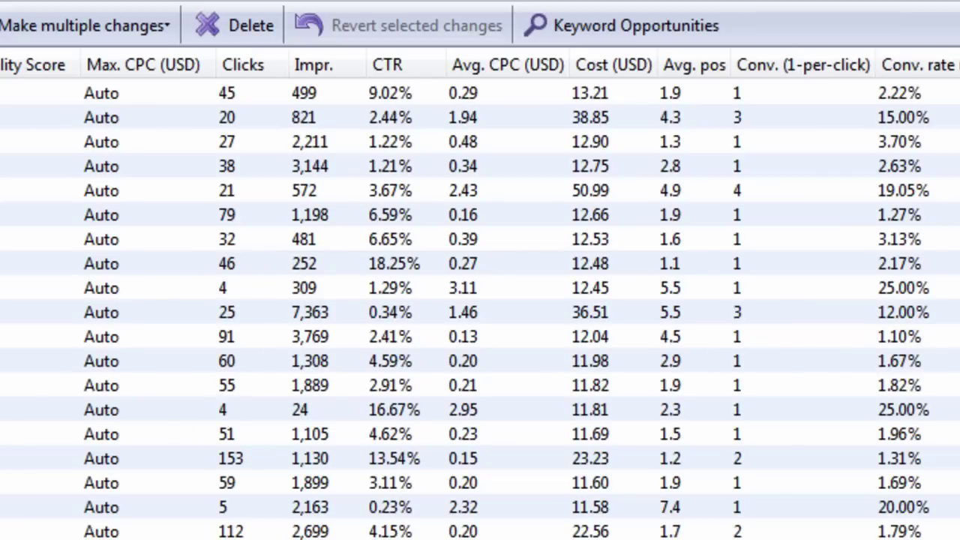
pyautogui.scroll(10, 480, 300)
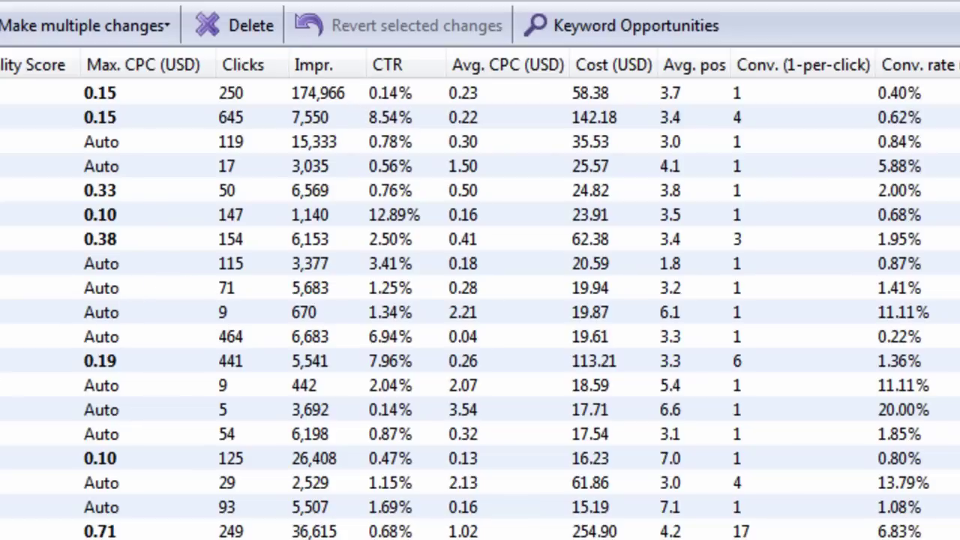
pyautogui.scroll(-10, 480, 310)
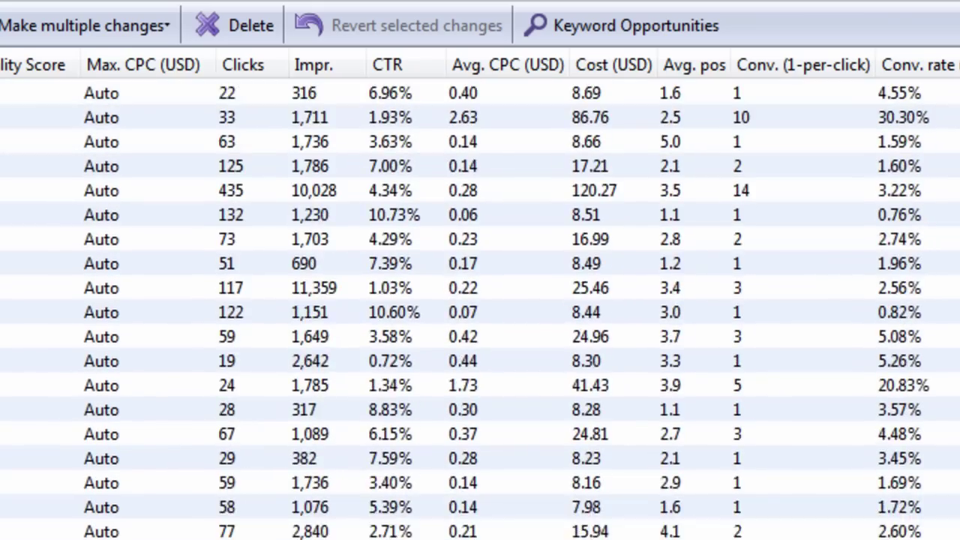
# - Select the keywords from 9.99 down to 5.02 cost per conversion
pyautogui.scroll(2, 480, 310)
pyautogui.click(480, 190)
pyautogui.press('Down')
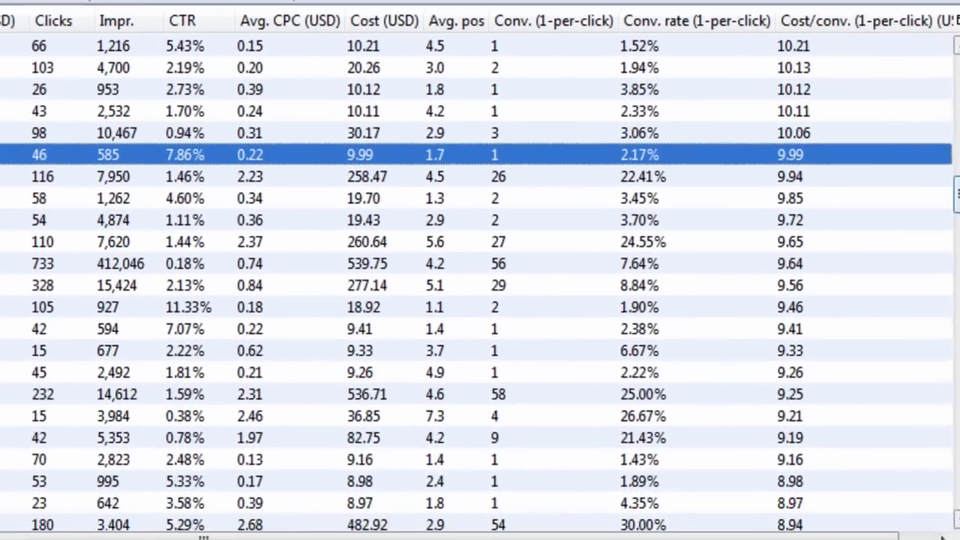
pyautogui.scroll(-2, 930, 236)
pyautogui.moveTo(928, 214); pyautogui.dragTo(926, 510)
pyautogui.keyDown('shift'); pyautogui.click(758, 472); pyautogui.keyUp('shift')
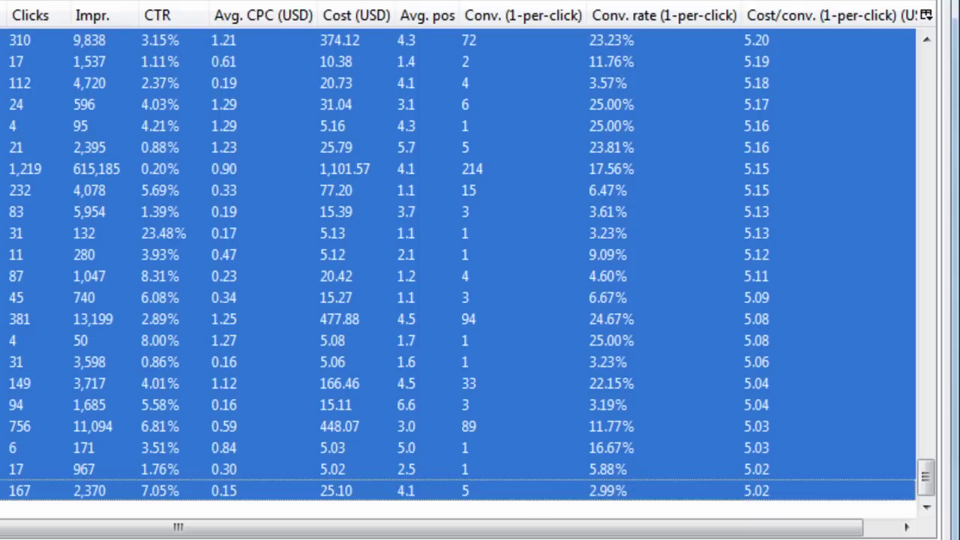
pyautogui.hotkey('ctrl', 'f')
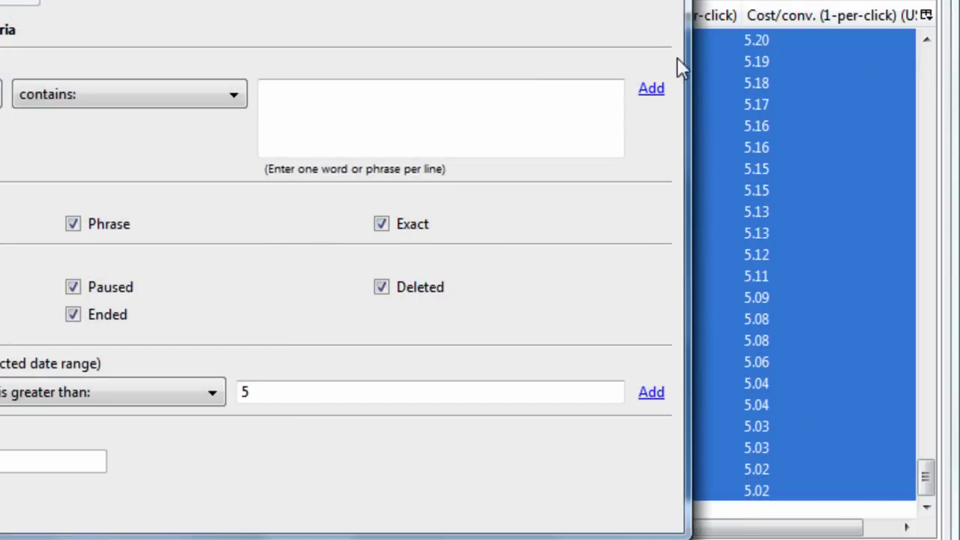
pyautogui.click(184, 491)
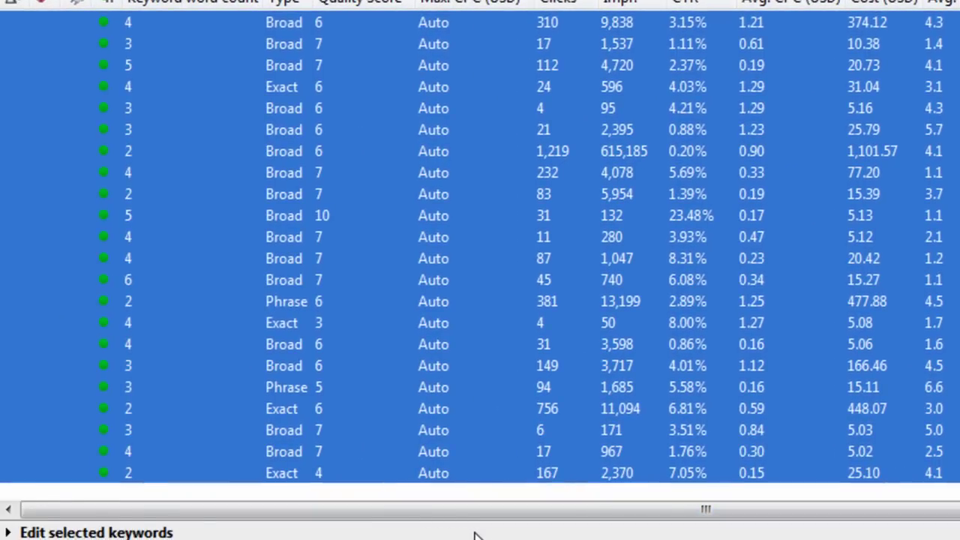
# - Decrease the selected keywords' bids by 15 percent and apply the change
pyautogui.click(474, 534)
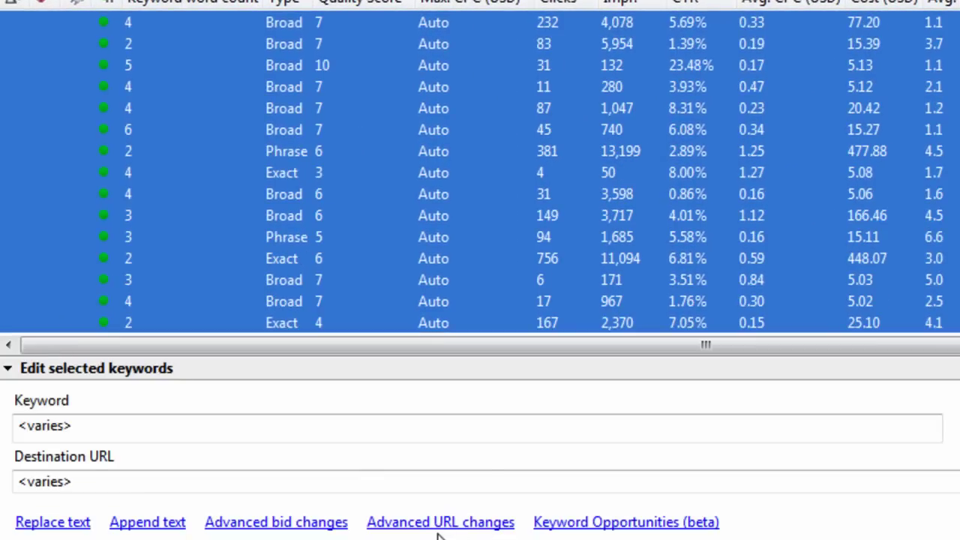
pyautogui.click(330, 522)
pyautogui.click(594, 73)
pyautogui.click(675, 73)
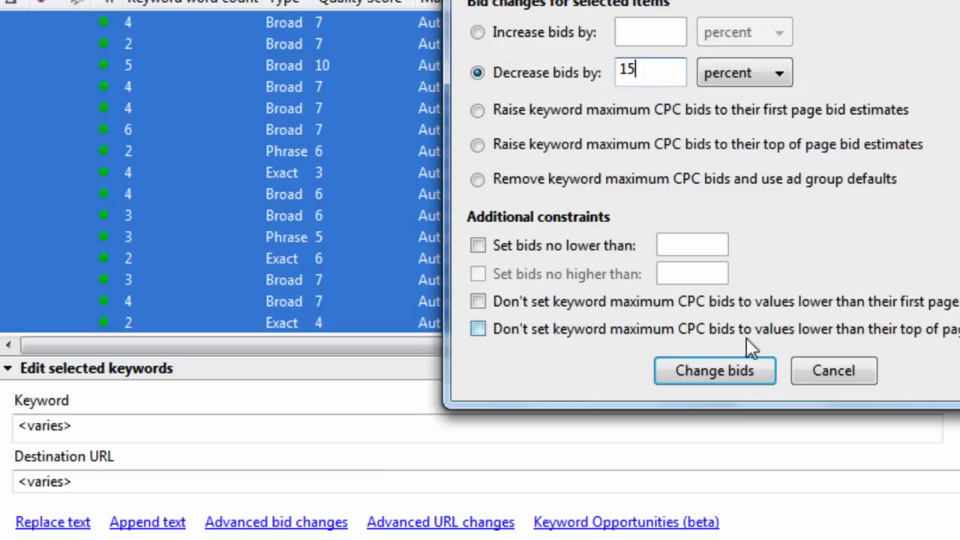
pyautogui.click(690, 369)
pyautogui.click(743, 225)
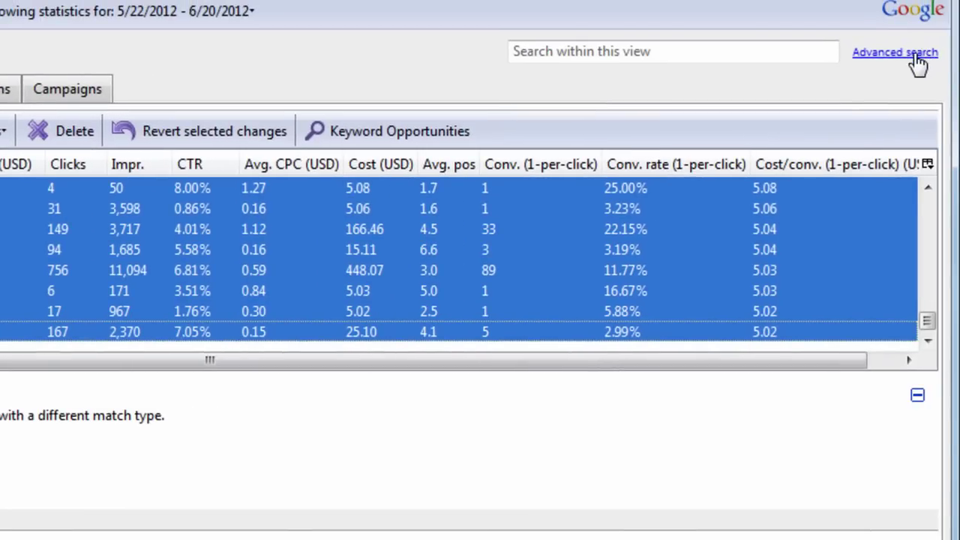
# - Start an advanced search with Conv. (1-per-click) equal to 0
pyautogui.click(467, 517)
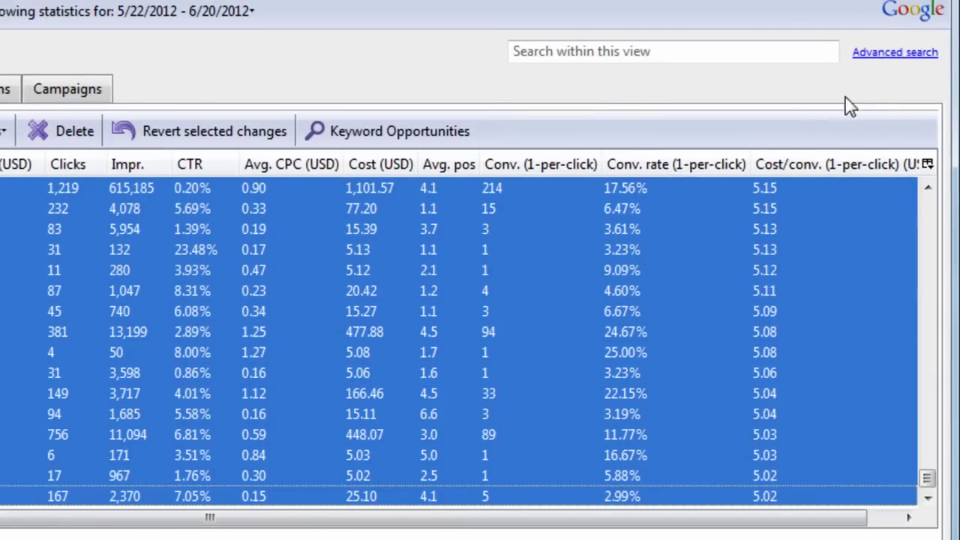
pyautogui.click(874, 53)
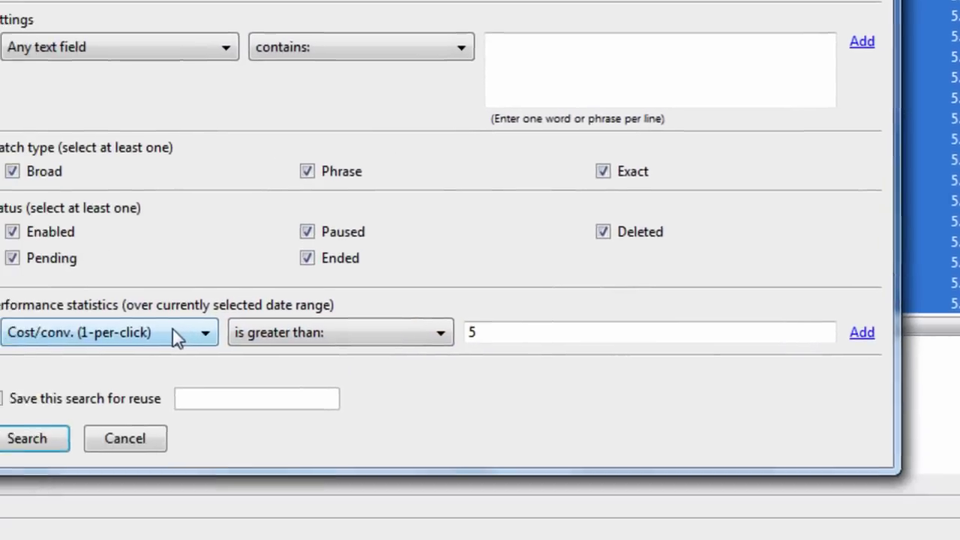
pyautogui.click(7, 525)
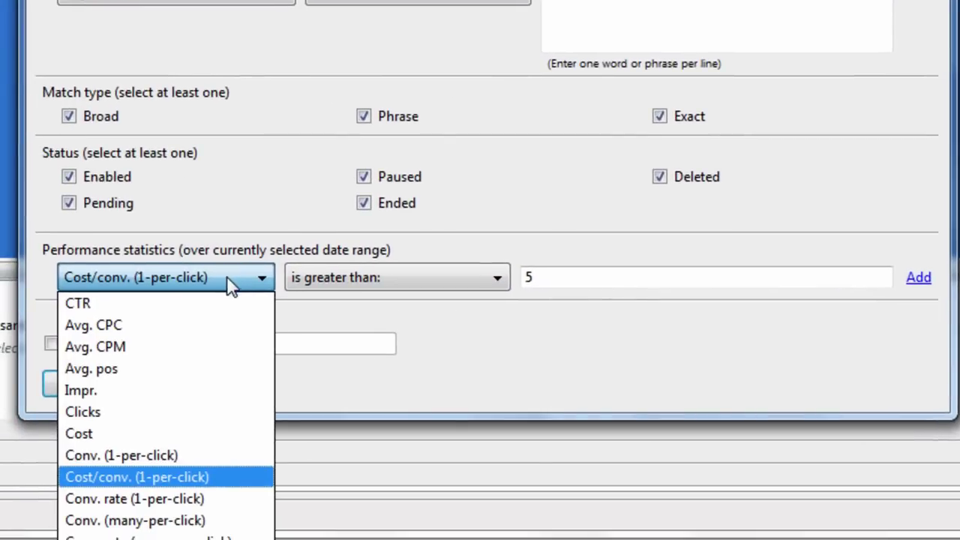
pyautogui.click(179, 455)
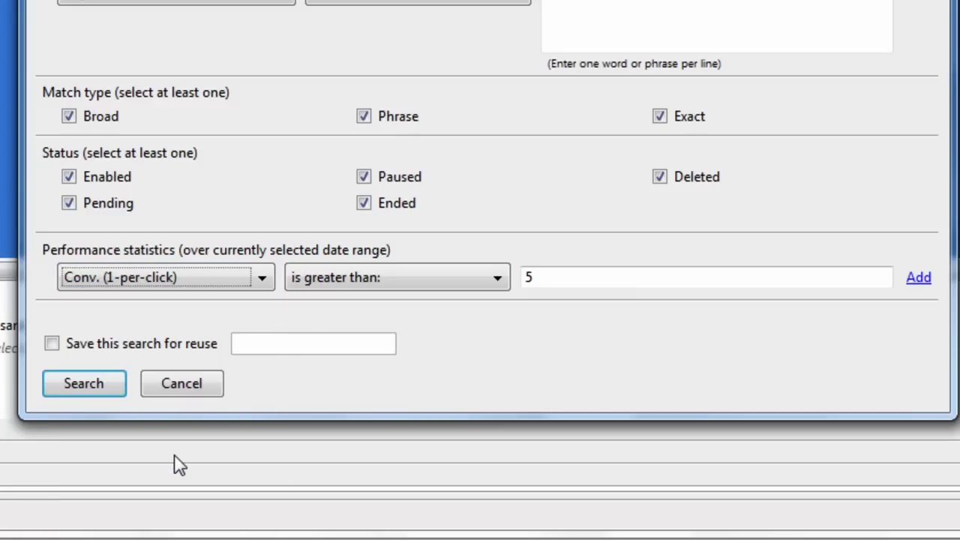
pyautogui.click(397, 276)
pyautogui.click(395, 304)
pyautogui.press('Tab')
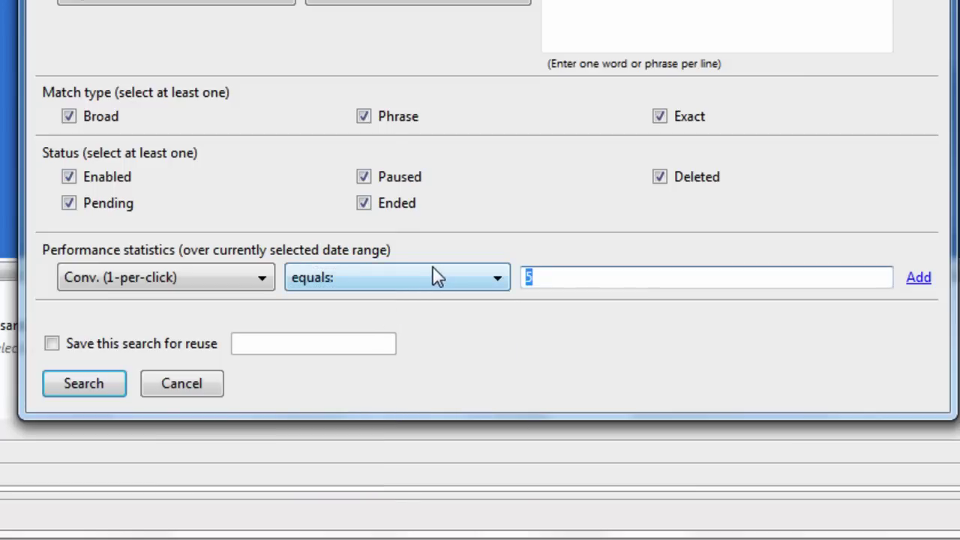
# - Add a second criterion of Cost greater than 10 and run the search
pyautogui.click(918, 277)
pyautogui.click(201, 310)
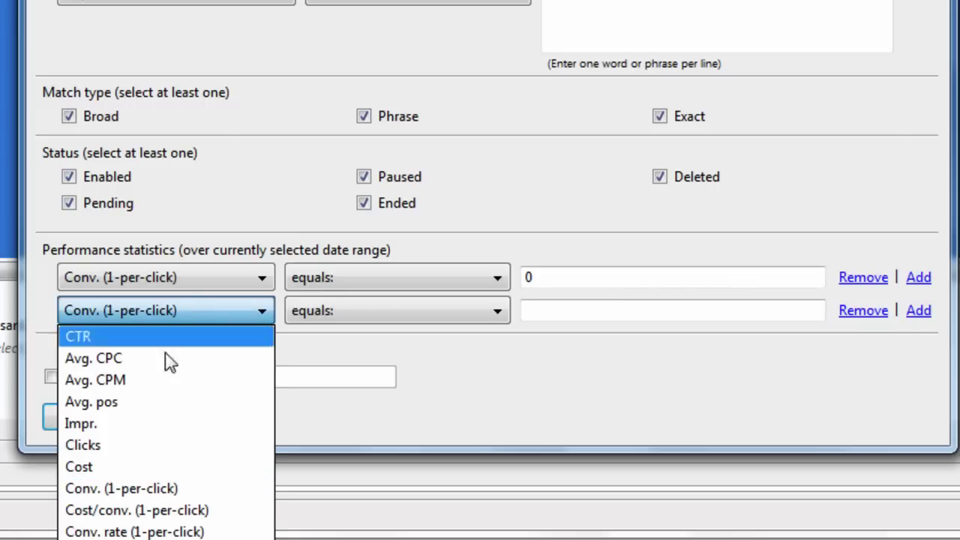
pyautogui.click(126, 465)
pyautogui.click(333, 314)
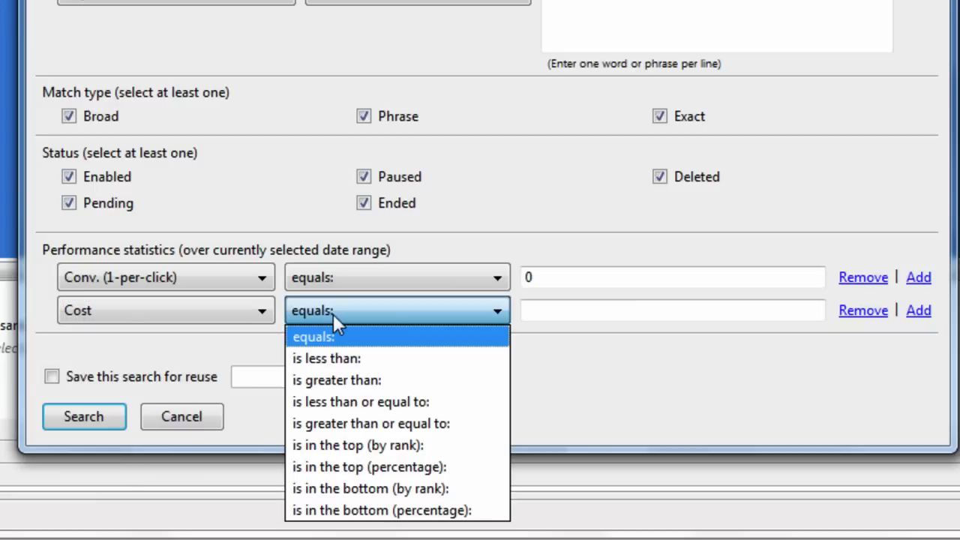
pyautogui.click(356, 384)
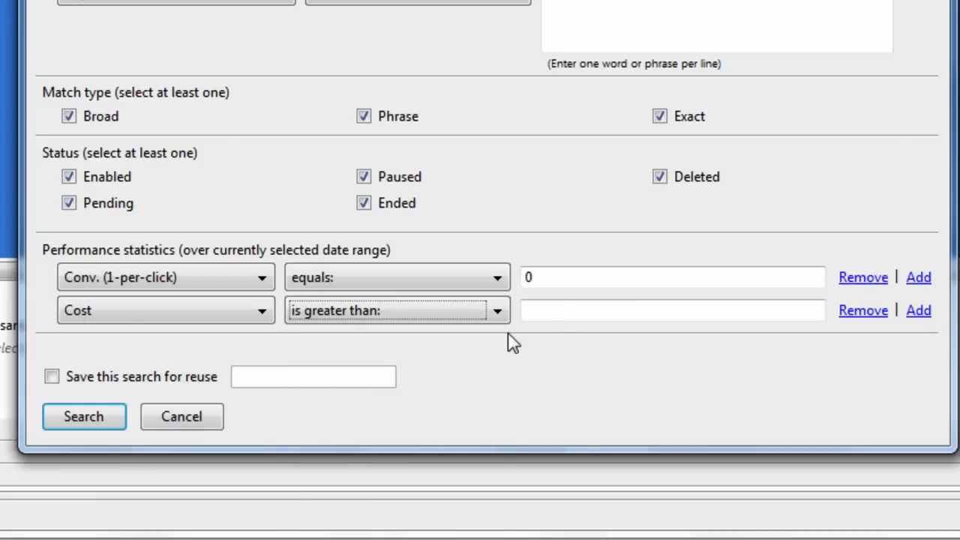
pyautogui.click(559, 315)
pyautogui.write('10')
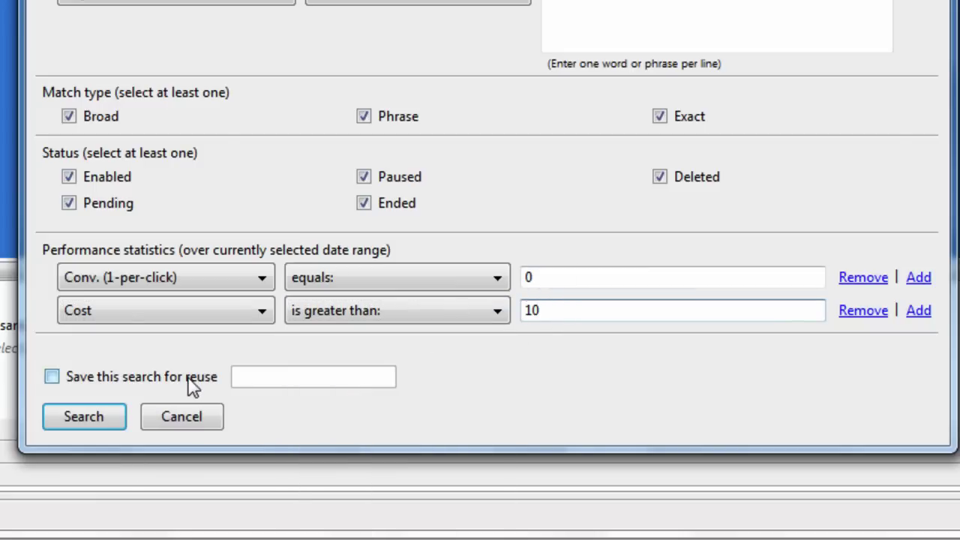
pyautogui.click(111, 414)
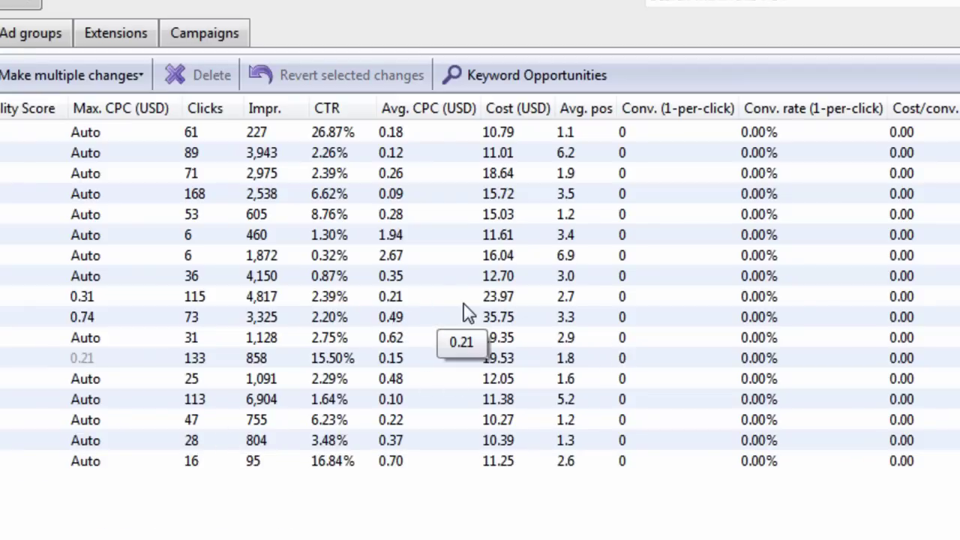
# - Select all matching keywords and sort the results by the Cost (USD) column
pyautogui.click(509, 259)
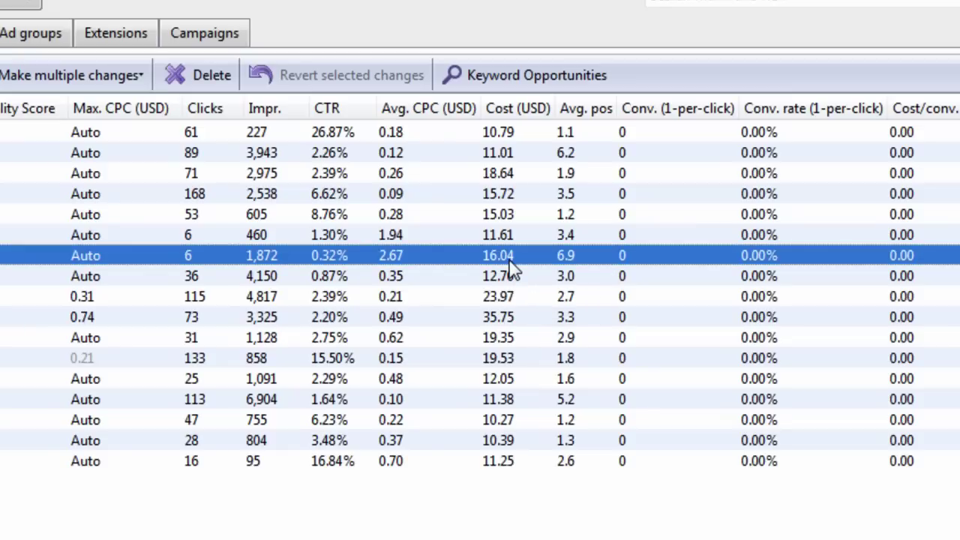
pyautogui.hotkey('ctrl', 'a')
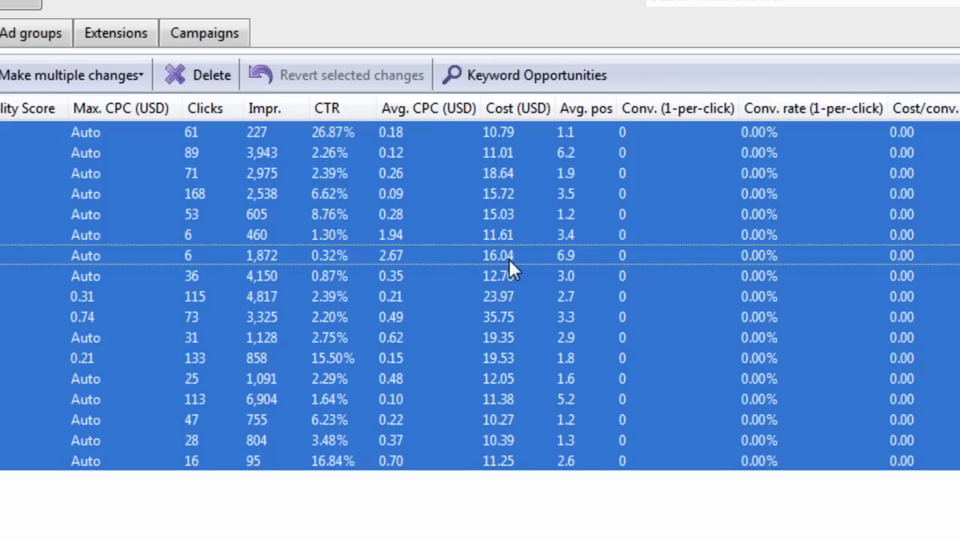
pyautogui.click(524, 116)
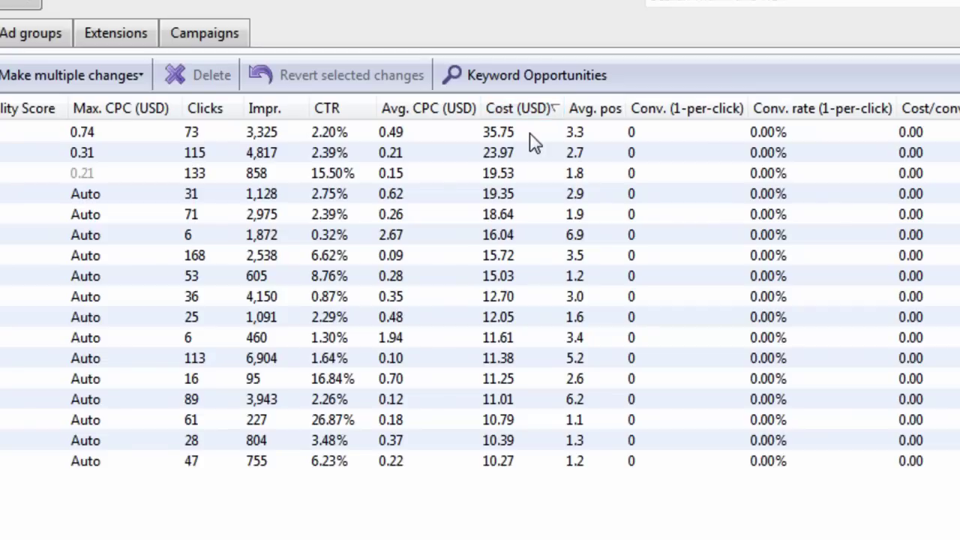
# - Select the keywords from 19.53 down to the cheapest one at the bottom
pyautogui.click(529, 135)
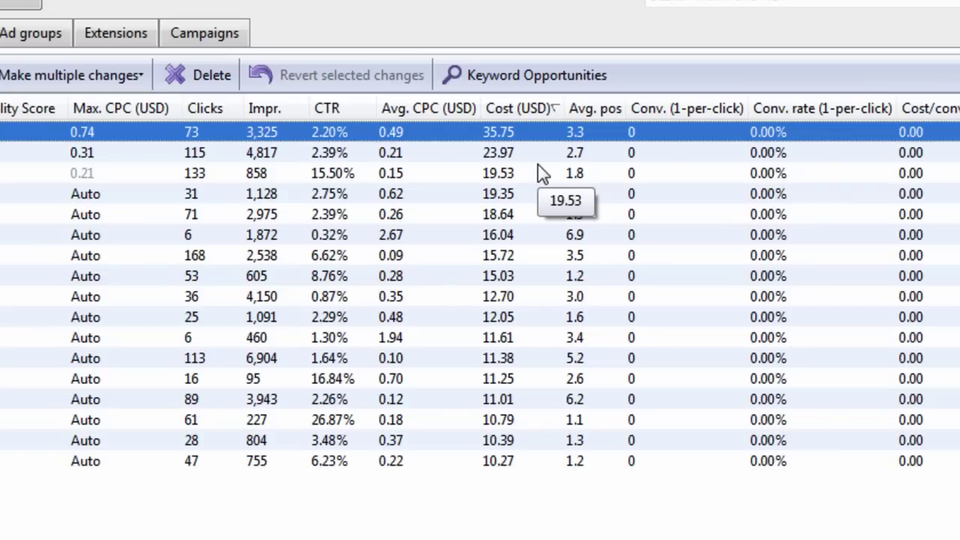
pyautogui.click(495, 461)
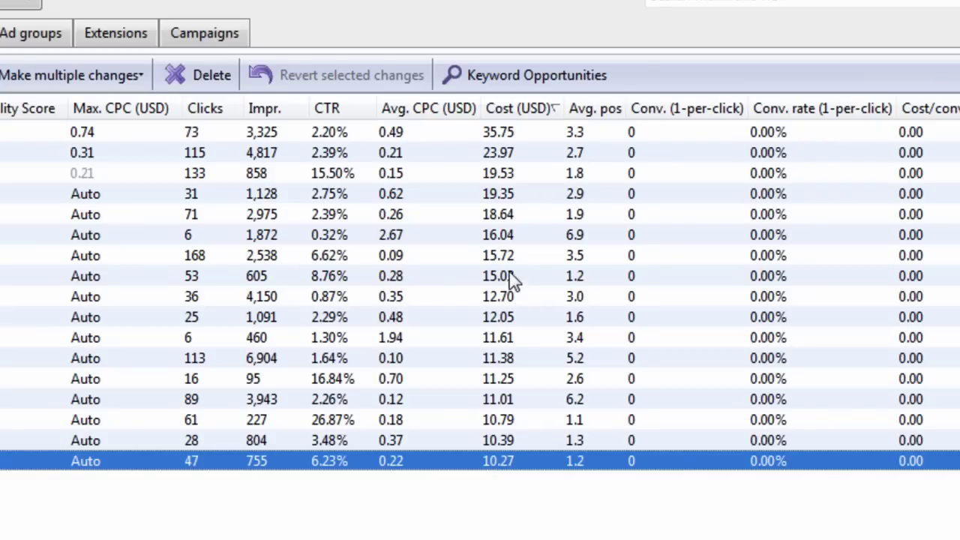
pyautogui.keyDown('shift'); pyautogui.click(513, 179); pyautogui.keyUp('shift')
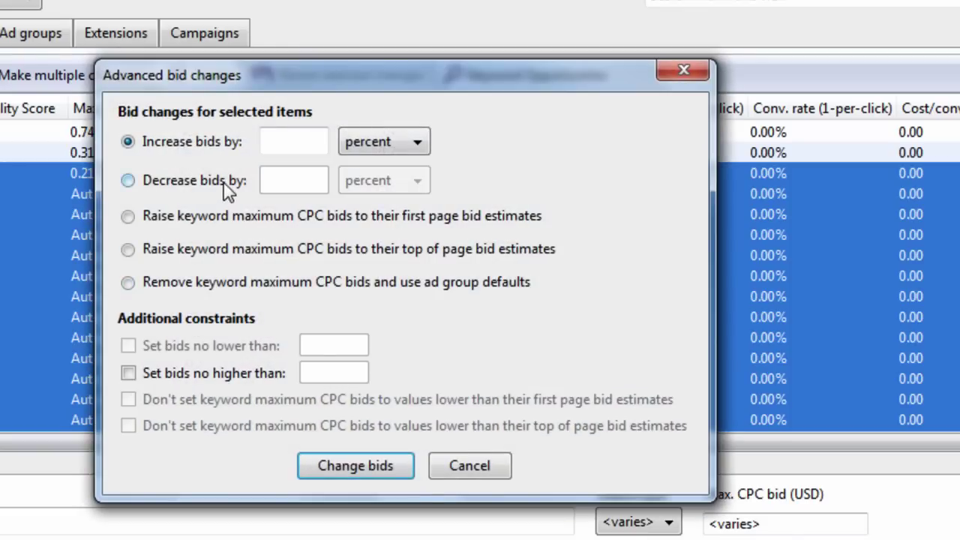
# - Decrease their bids by 20 percent, then select the 0.31 and 0.74 bid keywords
pyautogui.click(244, 181)
pyautogui.click(290, 180)
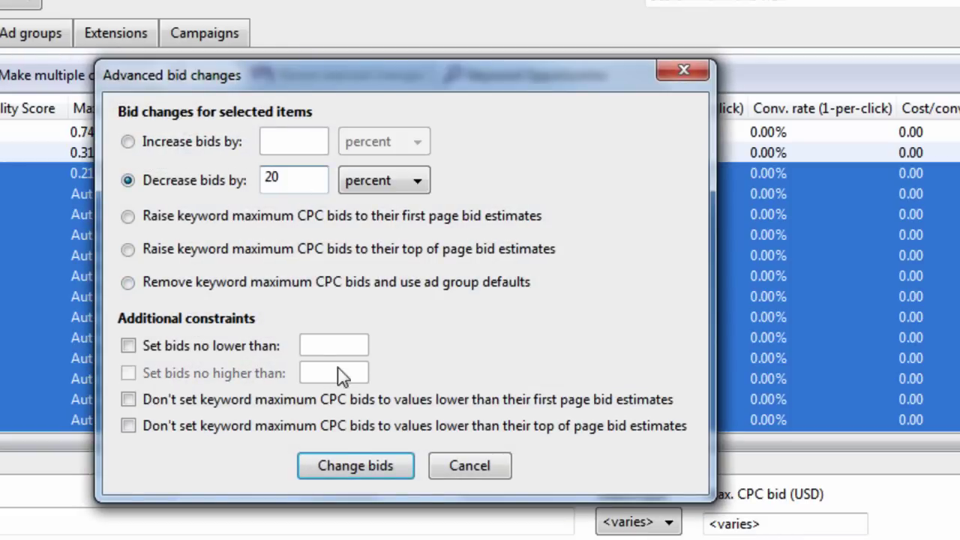
pyautogui.click(342, 461)
pyautogui.click(366, 327)
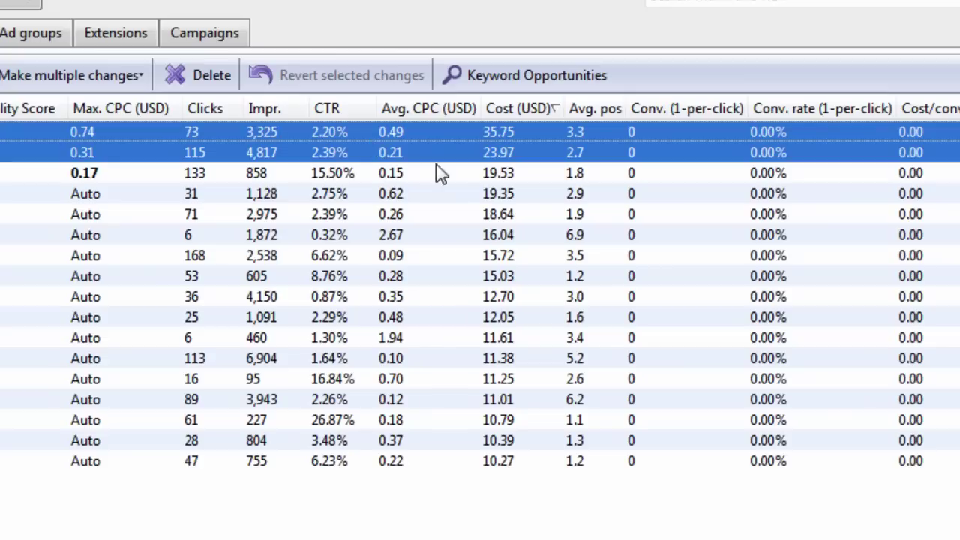
pyautogui.click(377, 154)
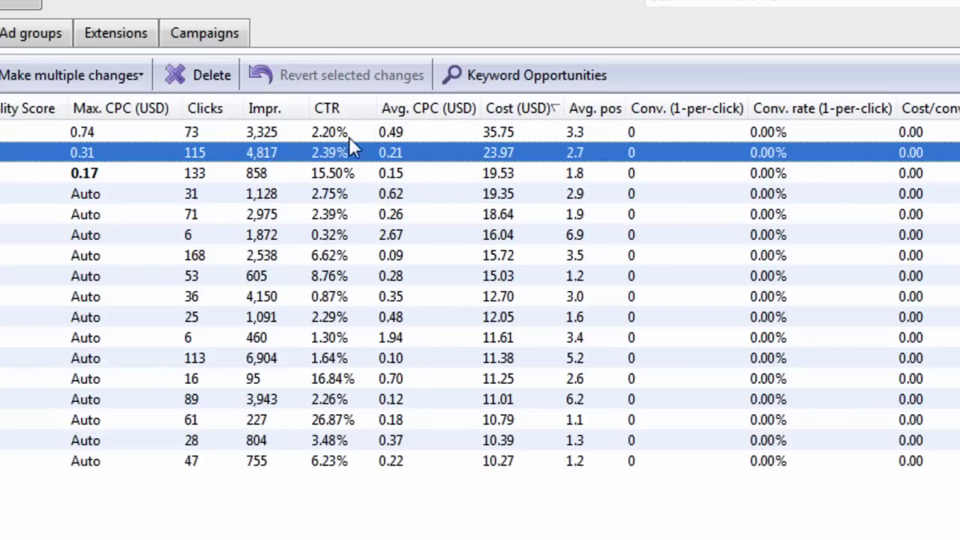
pyautogui.keyDown('ctrl'); pyautogui.click(353, 134); pyautogui.keyUp('ctrl')
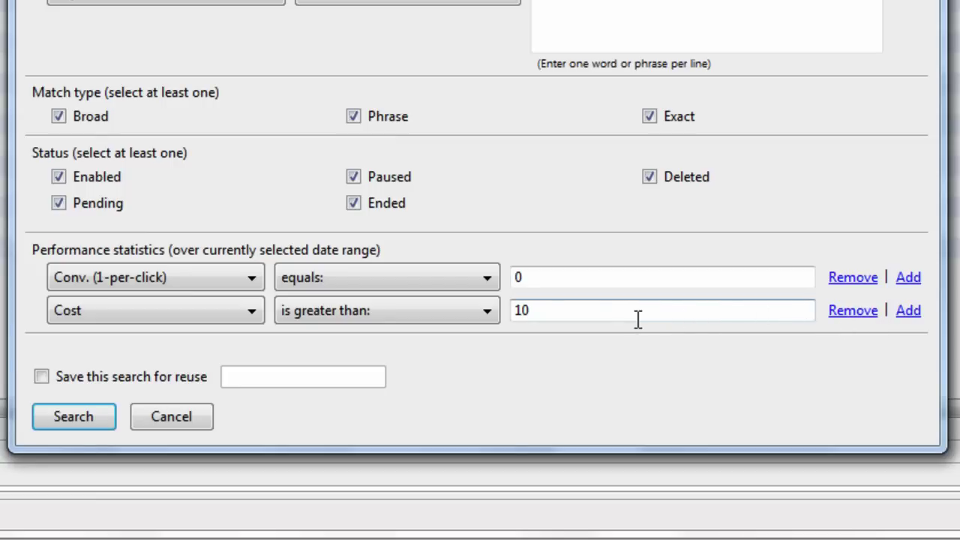
pyautogui.moveTo(537, 311); pyautogui.dragTo(480, 310)
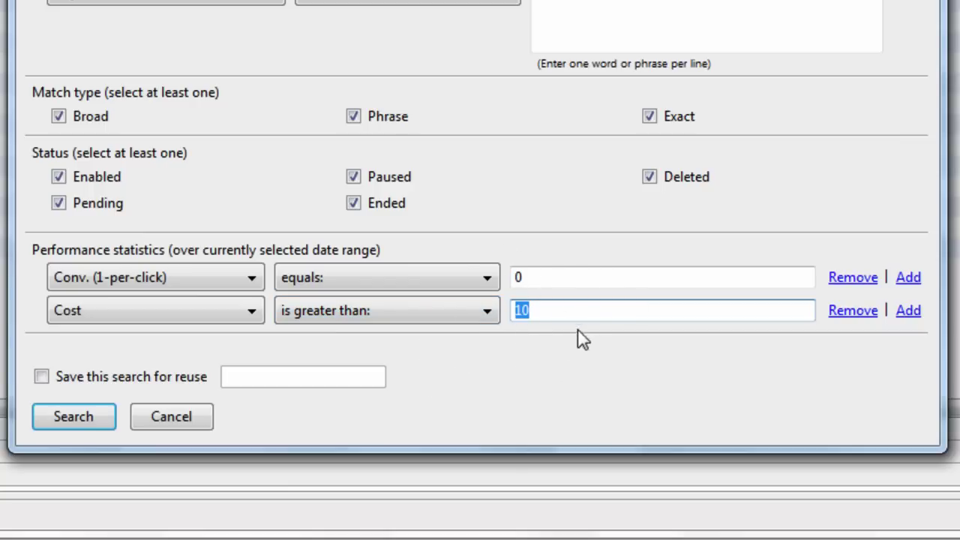
pyautogui.click(213, 313)
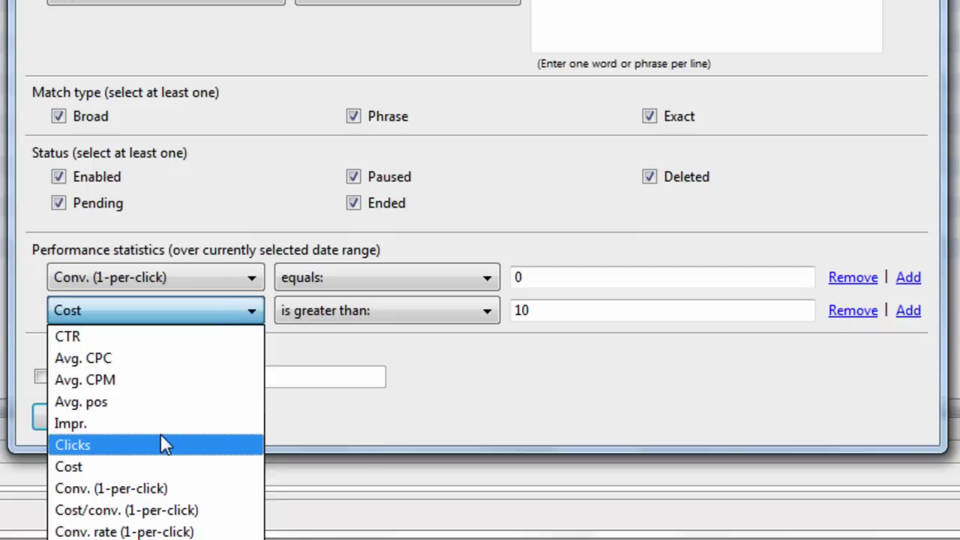
pyautogui.click(373, 428)
pyautogui.click(206, 420)
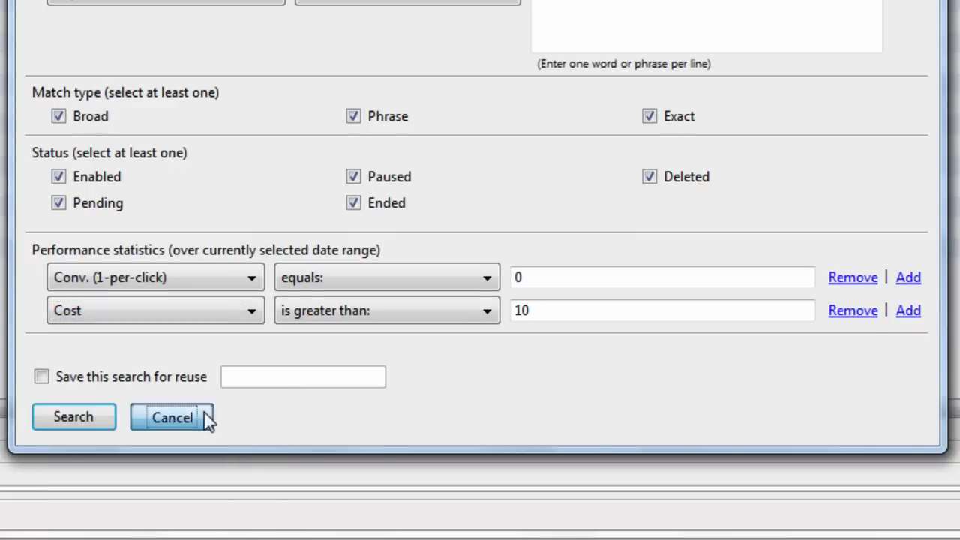